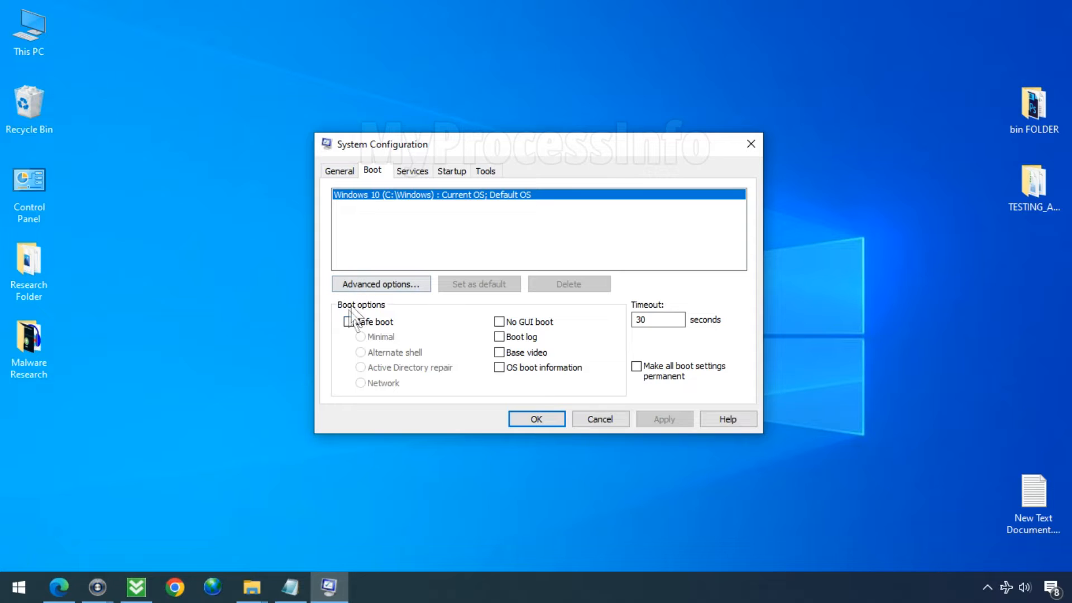
# - Enable Safe boot with the Minimal option, apply the boot settings and restart the computer
pyautogui.click(349, 322)
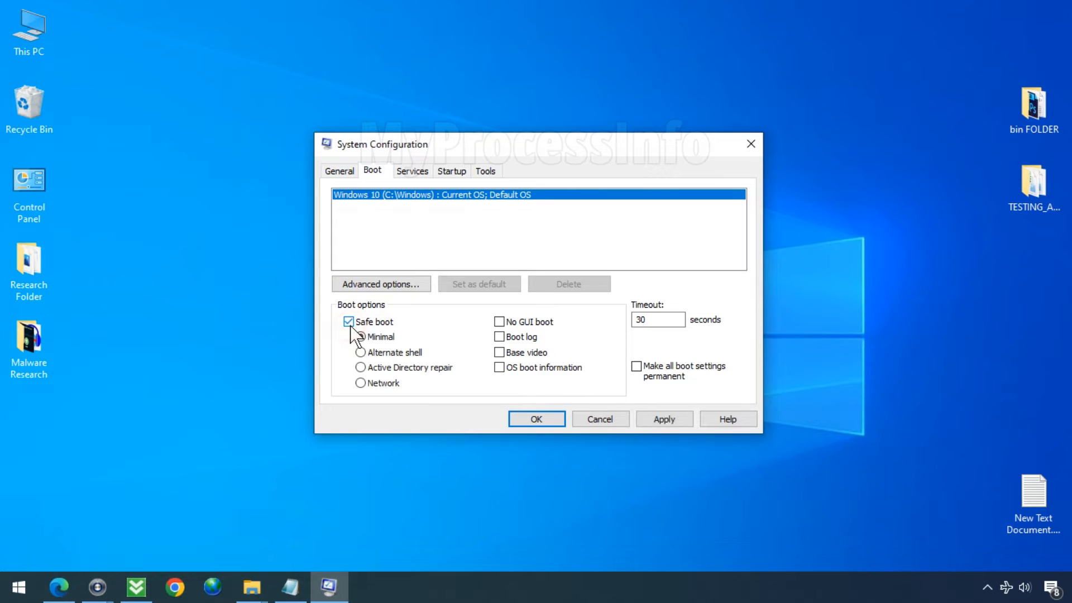
pyautogui.click(663, 419)
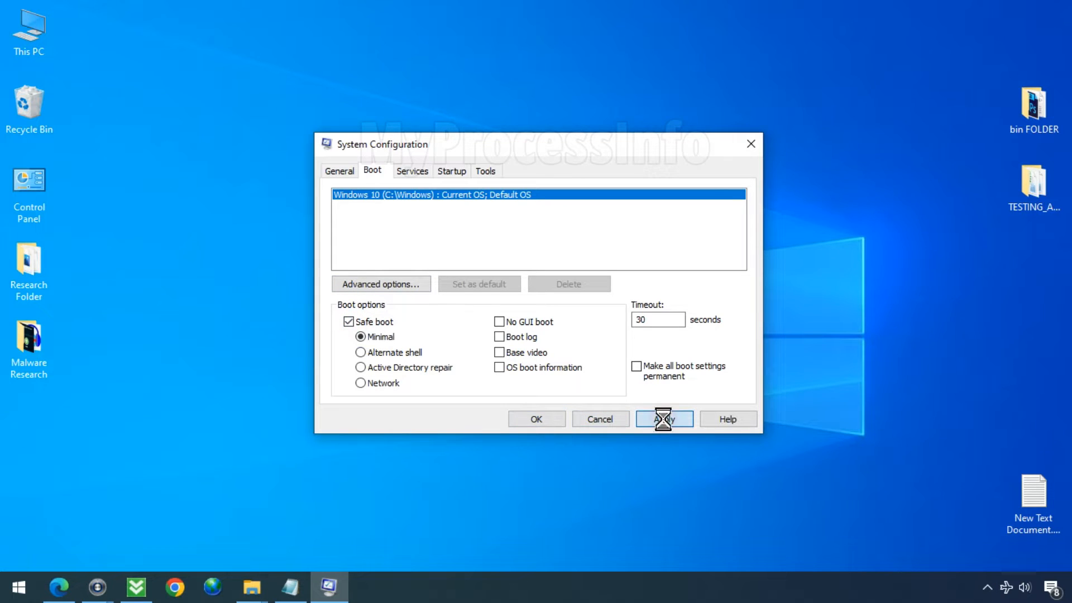
pyautogui.click(542, 415)
pyautogui.click(484, 323)
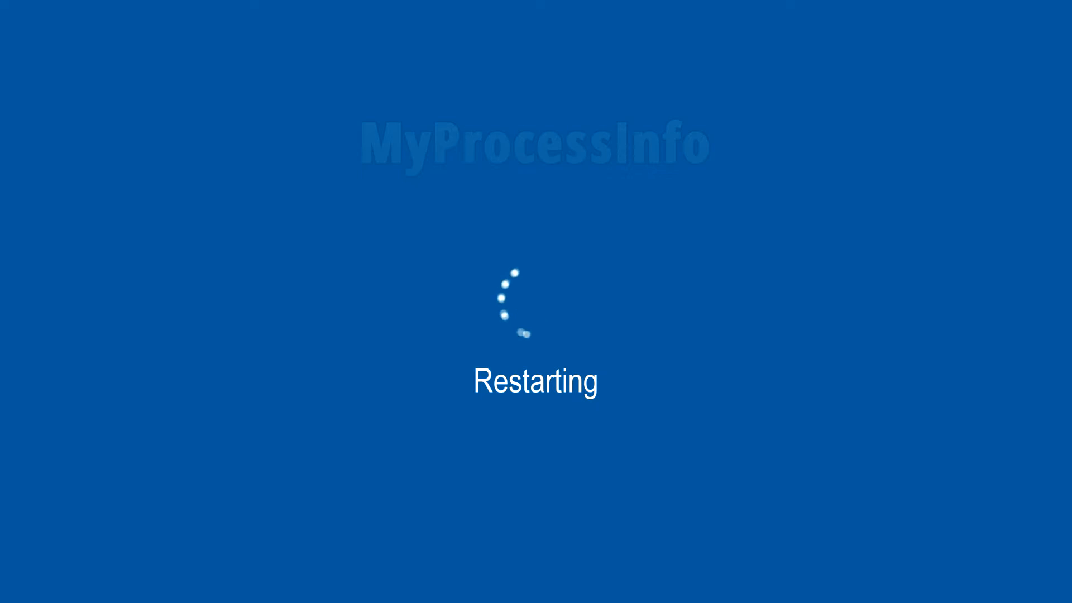
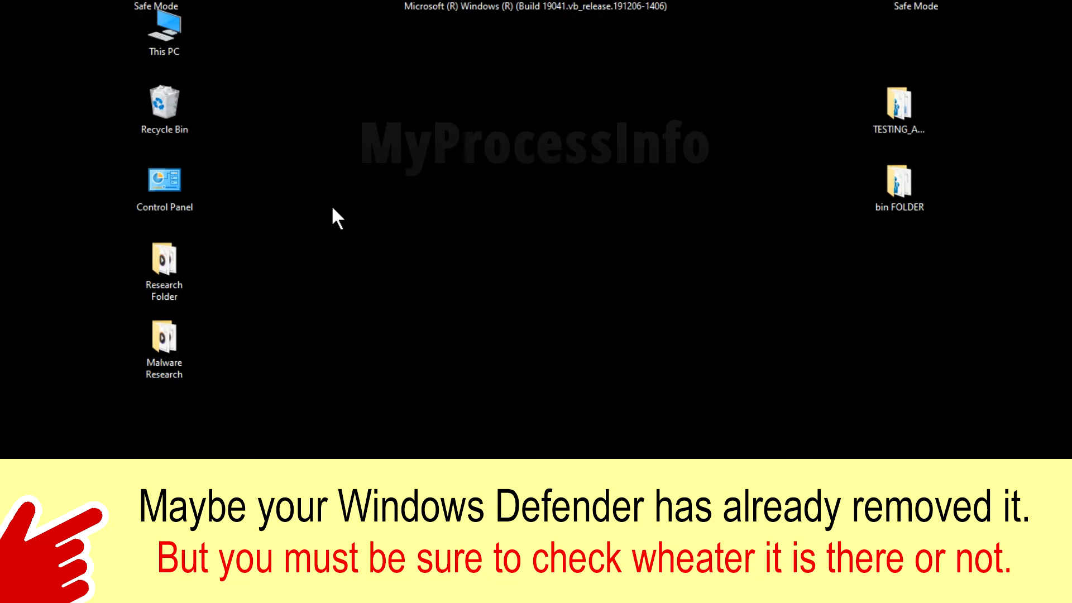
# - Browse from This PC in a maximized window to the 123 user folder under C:\Users
pyautogui.doubleClick(183, 33)
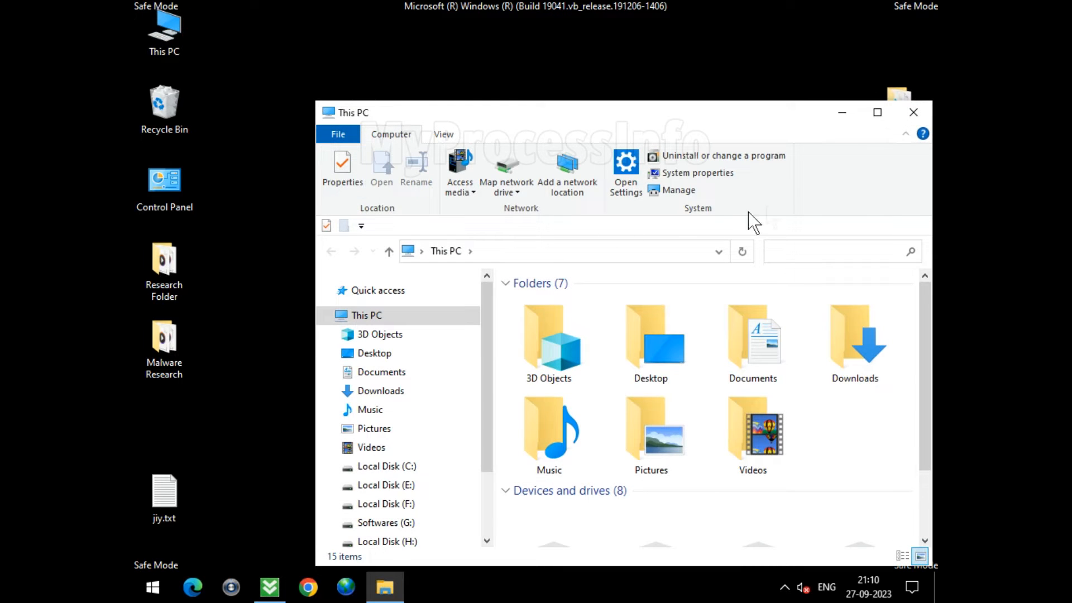
pyautogui.click(877, 114)
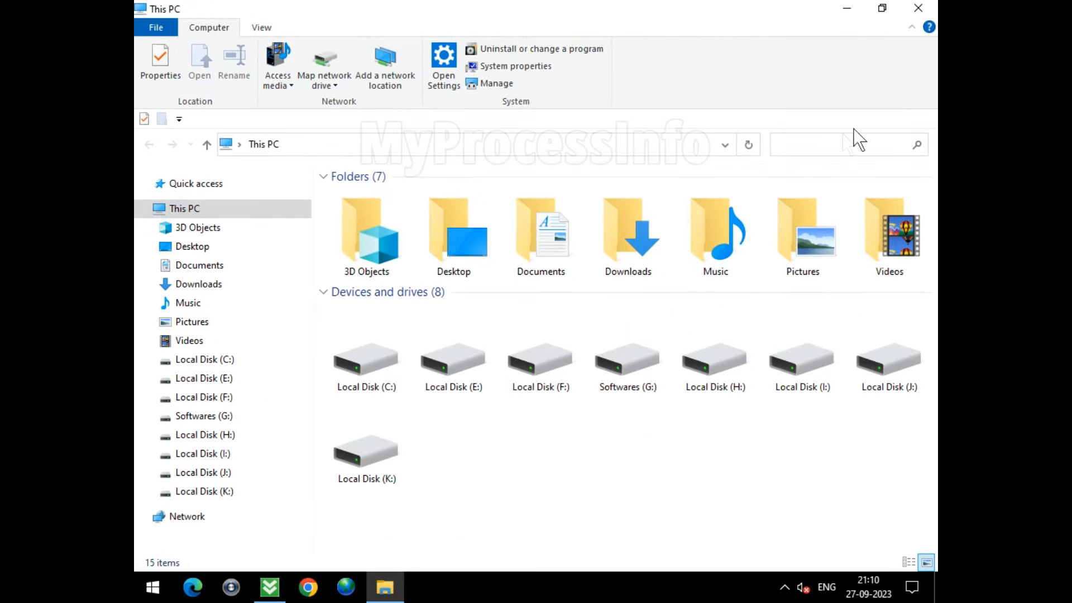
pyautogui.click(374, 357)
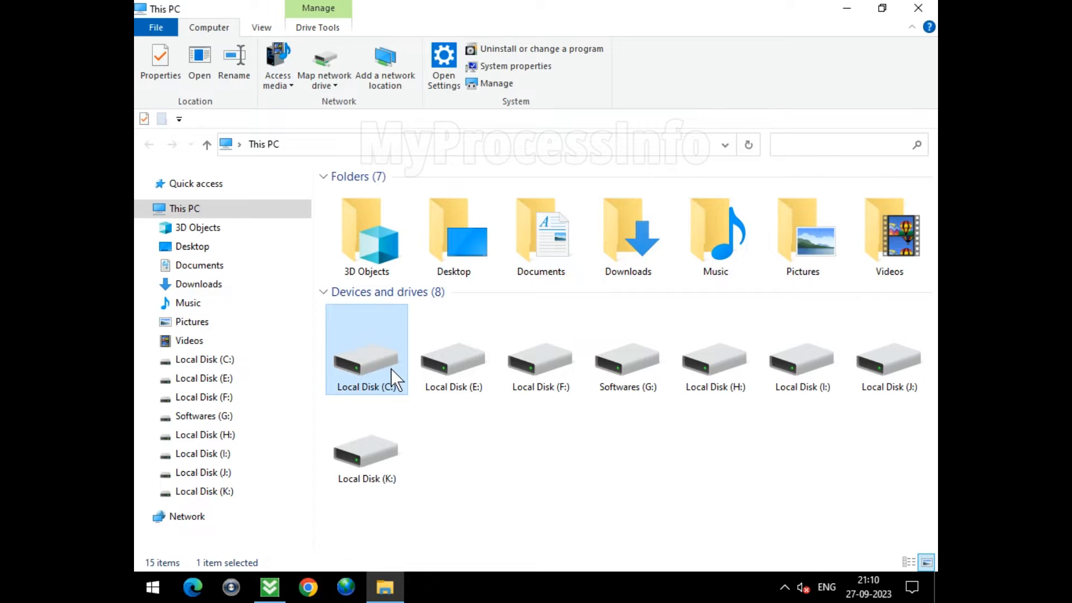
pyautogui.doubleClick(391, 369)
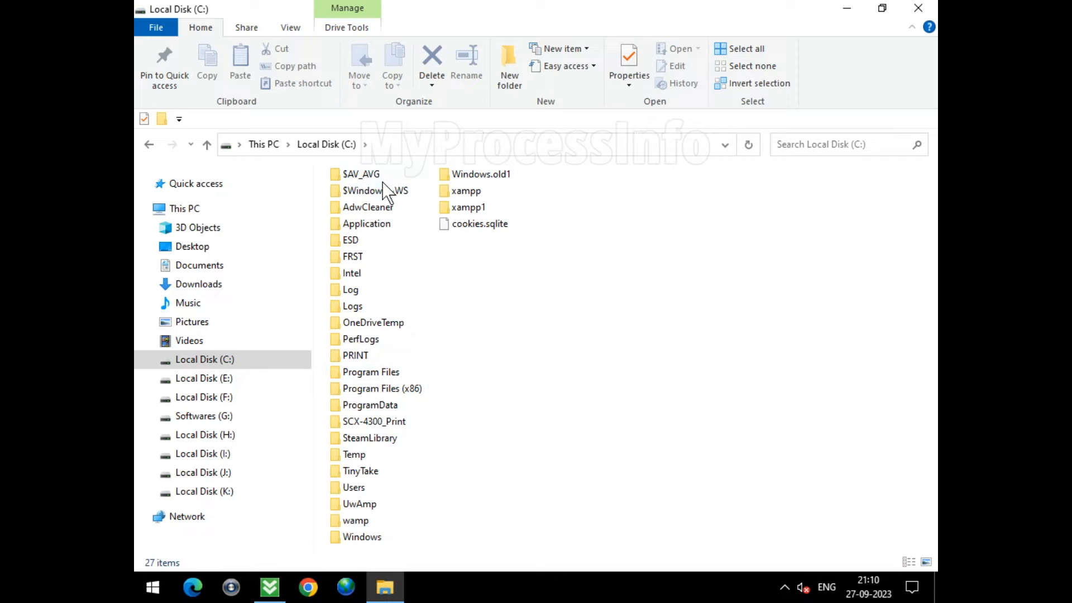
pyautogui.click(378, 487)
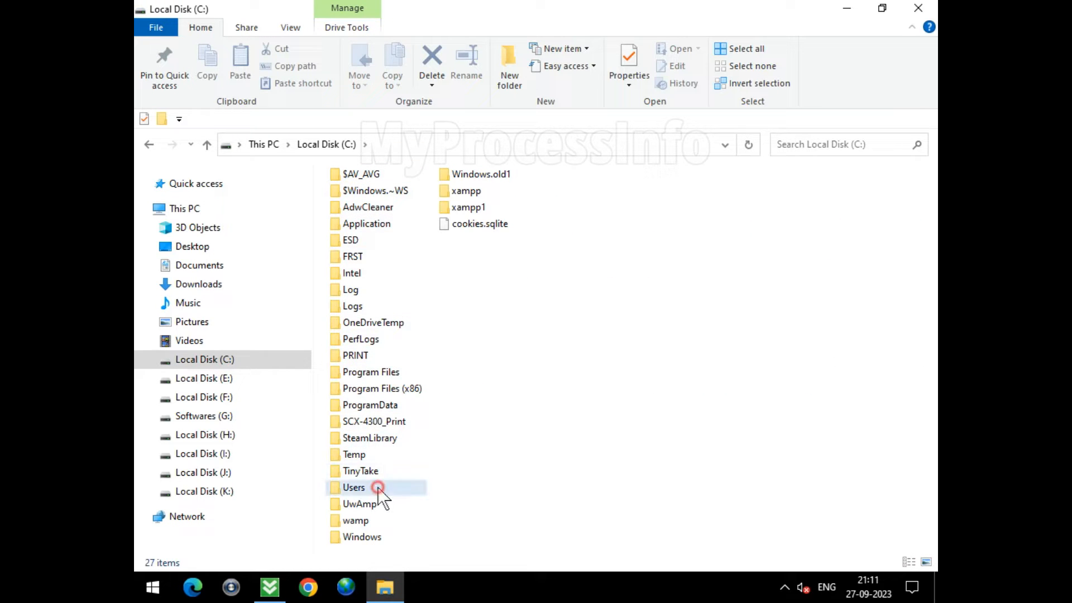
pyautogui.doubleClick(414, 487)
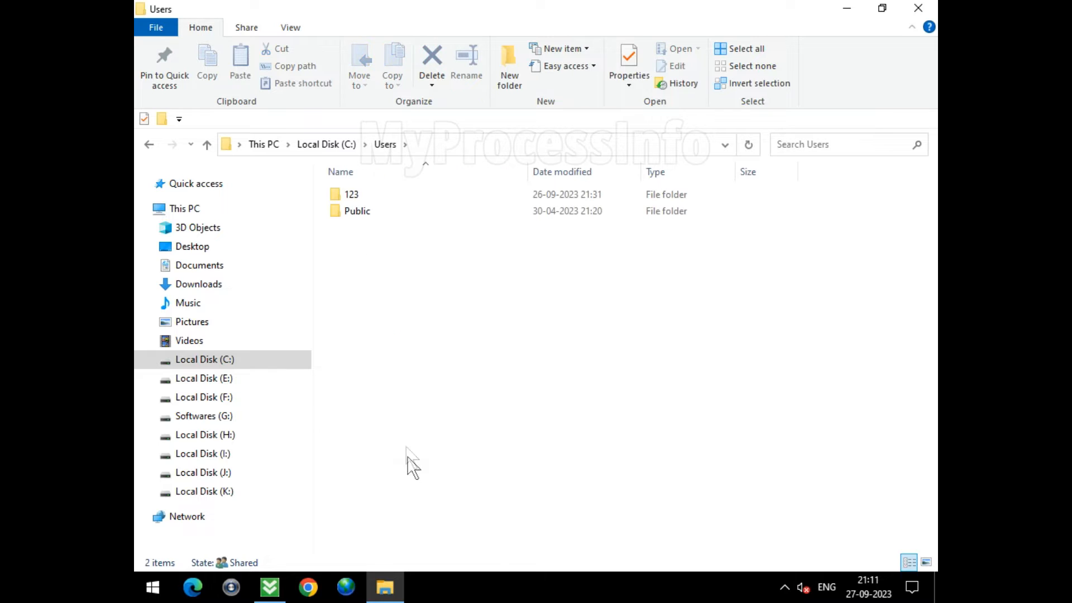
pyautogui.click(410, 199)
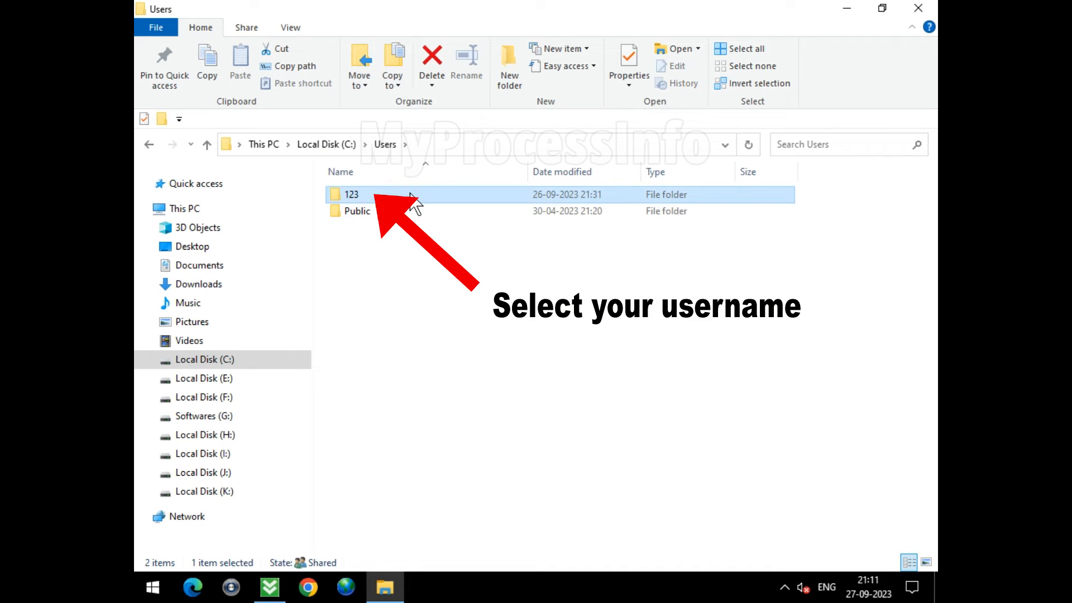
pyautogui.doubleClick(411, 195)
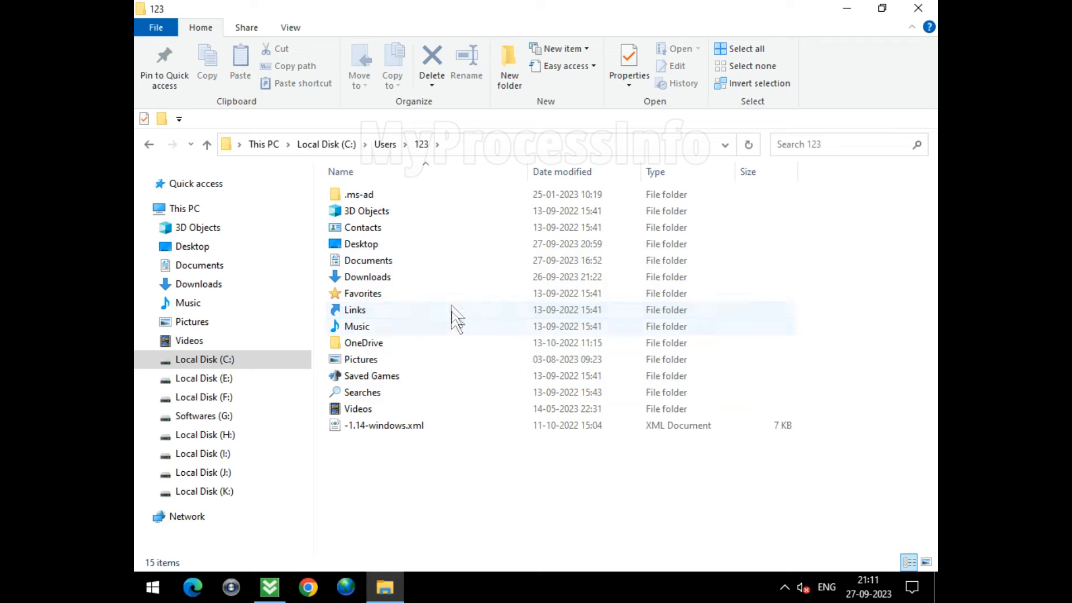
# - Show hidden items in the user folder and open AppData\Roaming
pyautogui.click(290, 28)
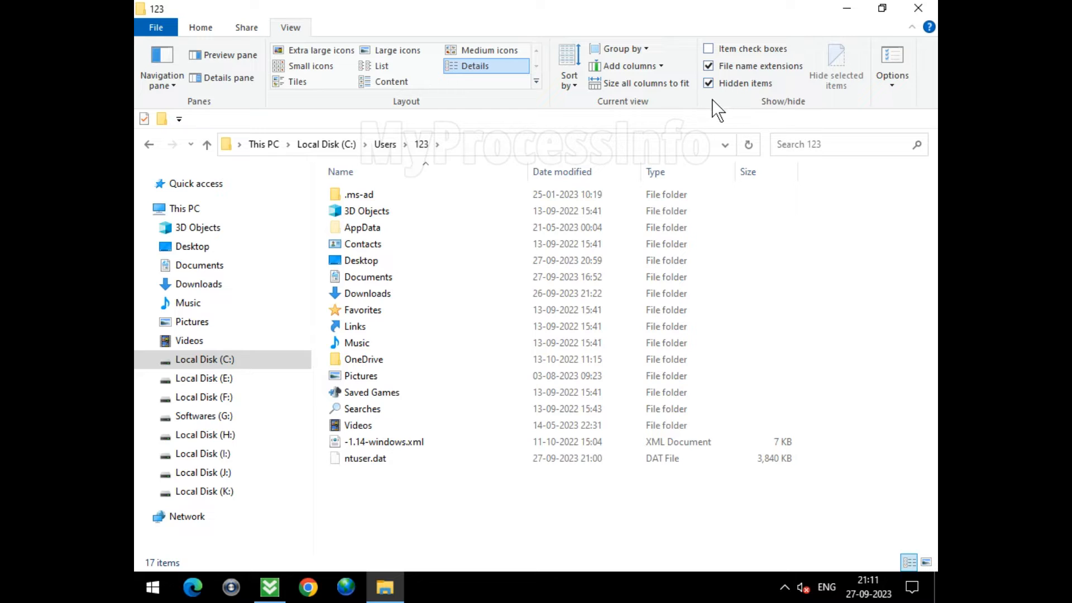
pyautogui.click(396, 229)
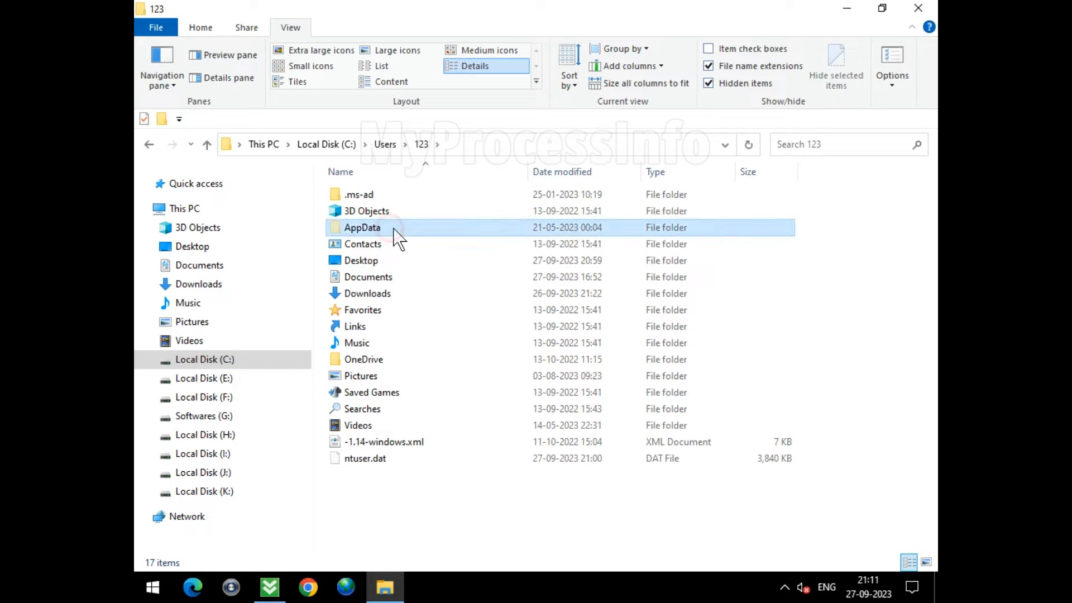
pyautogui.doubleClick(452, 227)
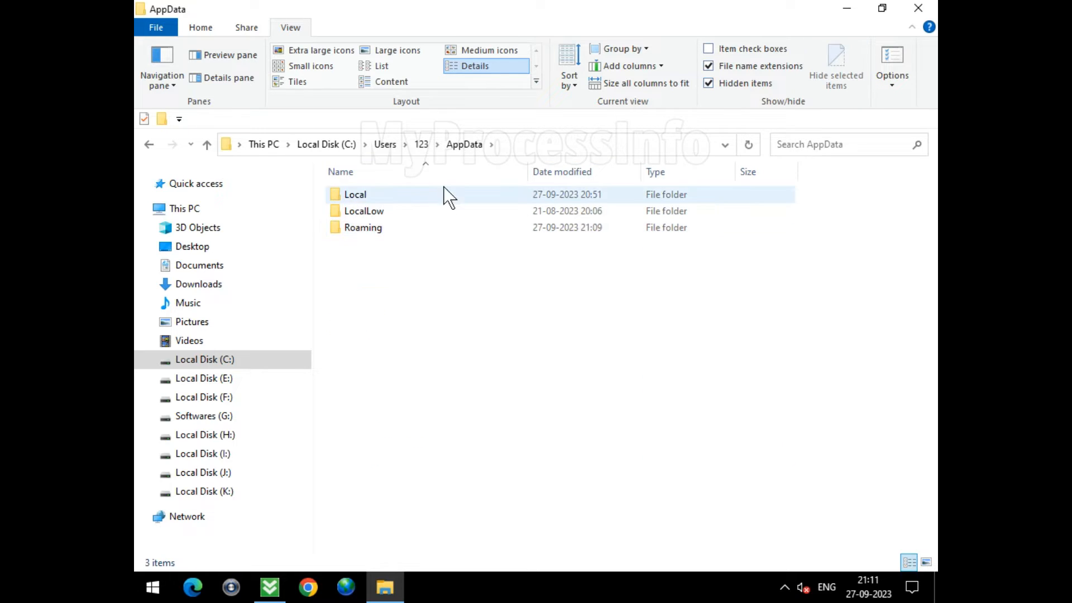
pyautogui.click(470, 228)
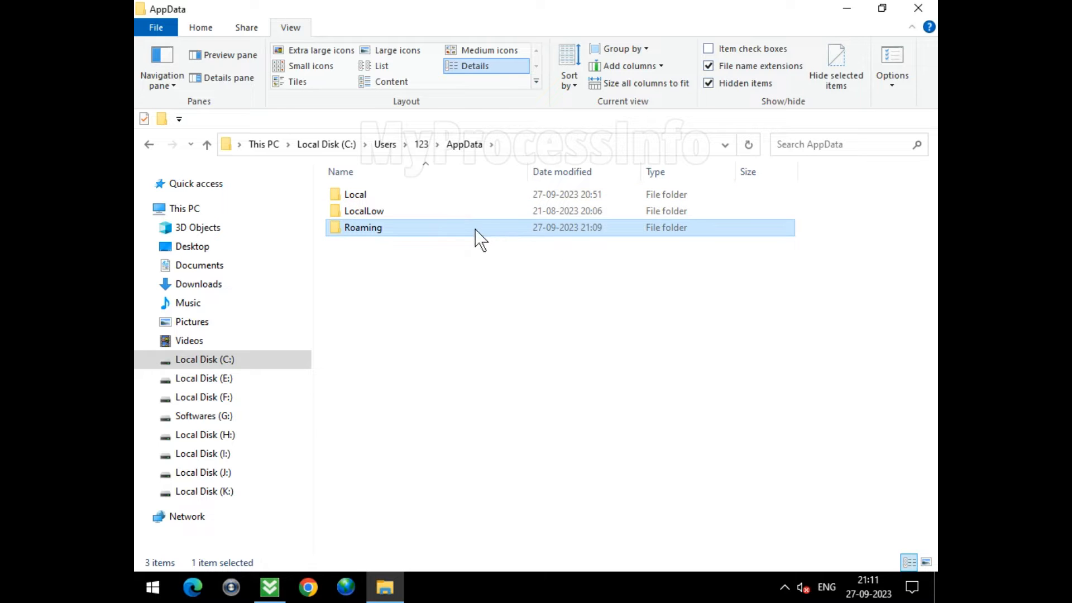
pyautogui.doubleClick(470, 227)
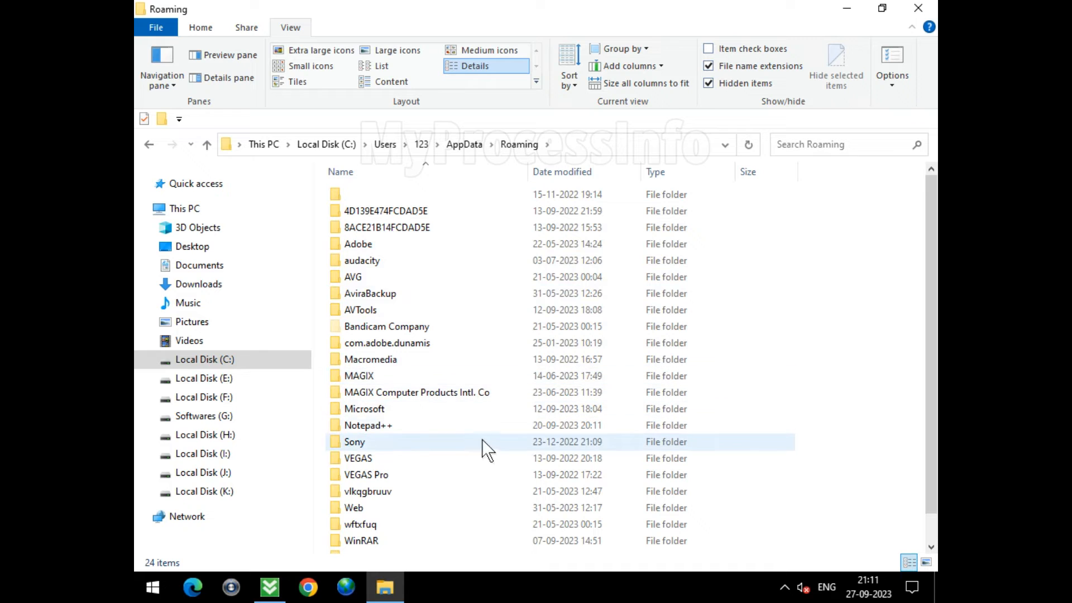
# - Open the Microsoft\Windows\Temp folder inside Roaming
pyautogui.click(474, 413)
pyautogui.doubleClick(492, 411)
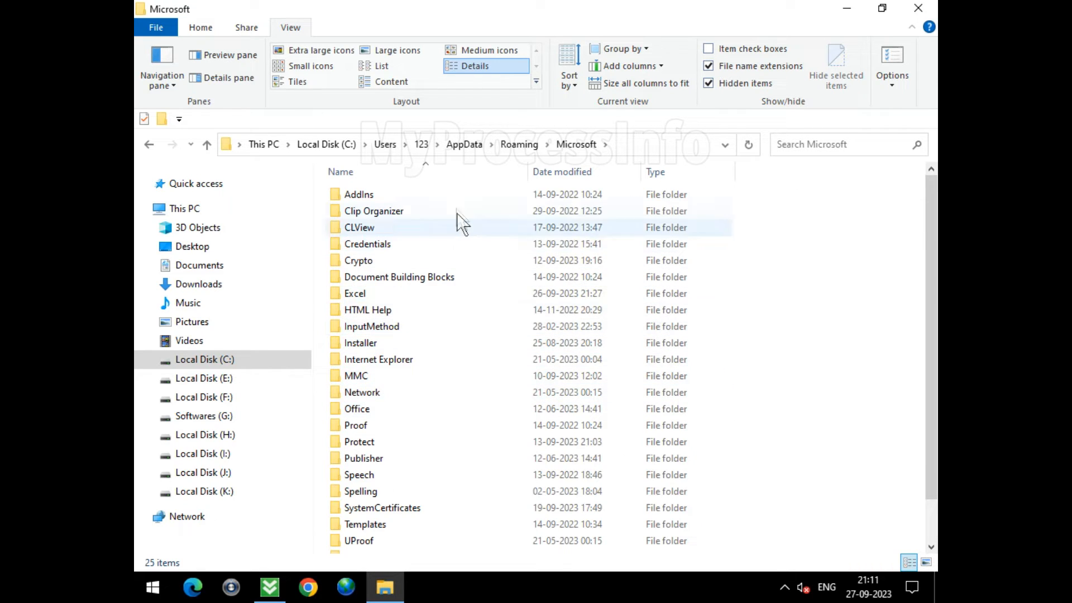
pyautogui.scroll(-1, 473, 396)
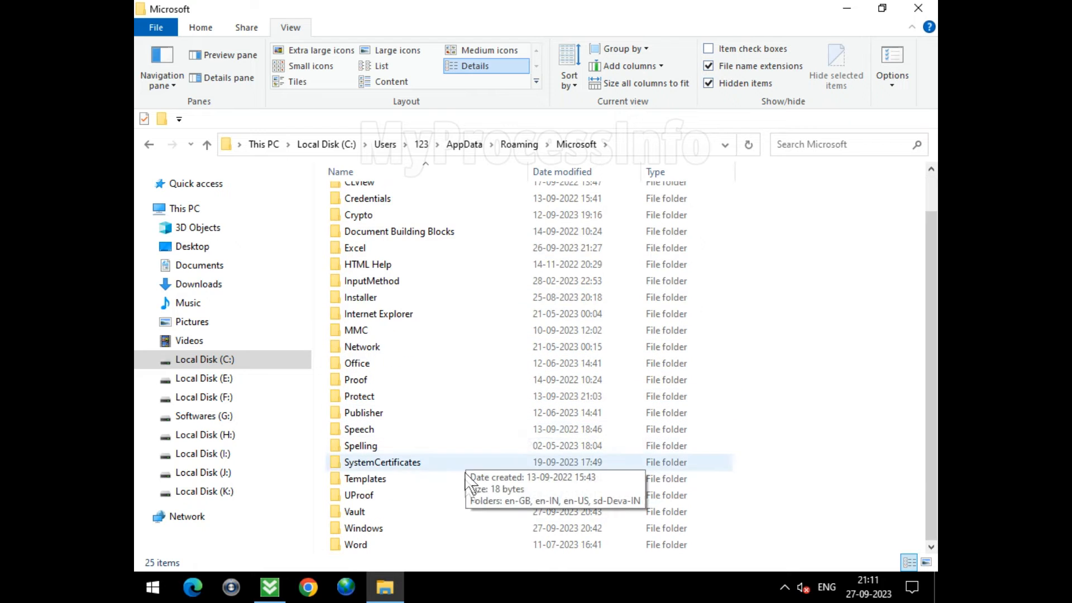
pyautogui.doubleClick(472, 527)
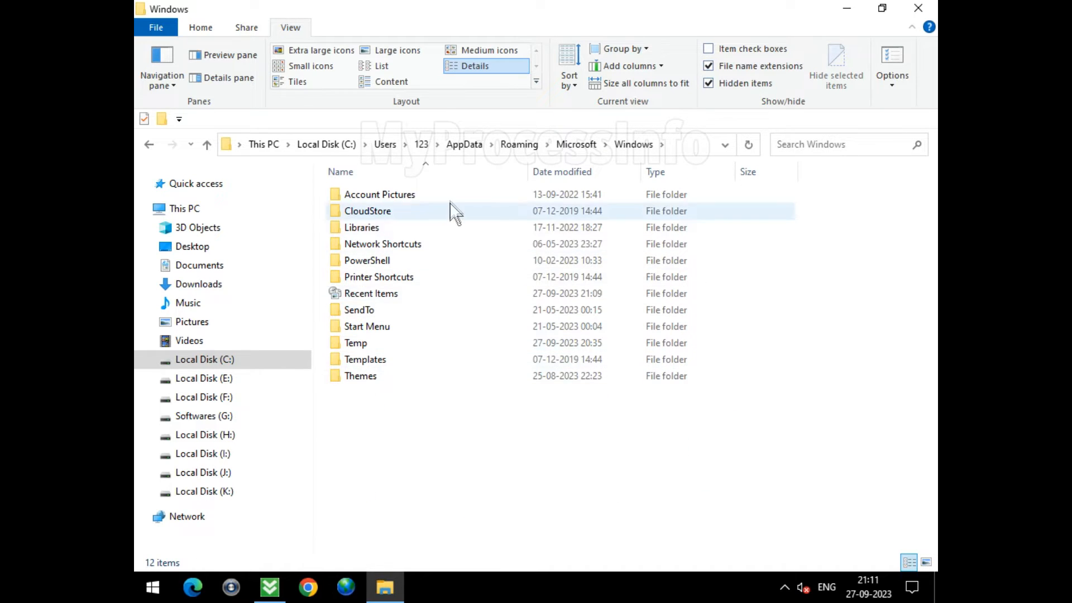
pyautogui.click(461, 344)
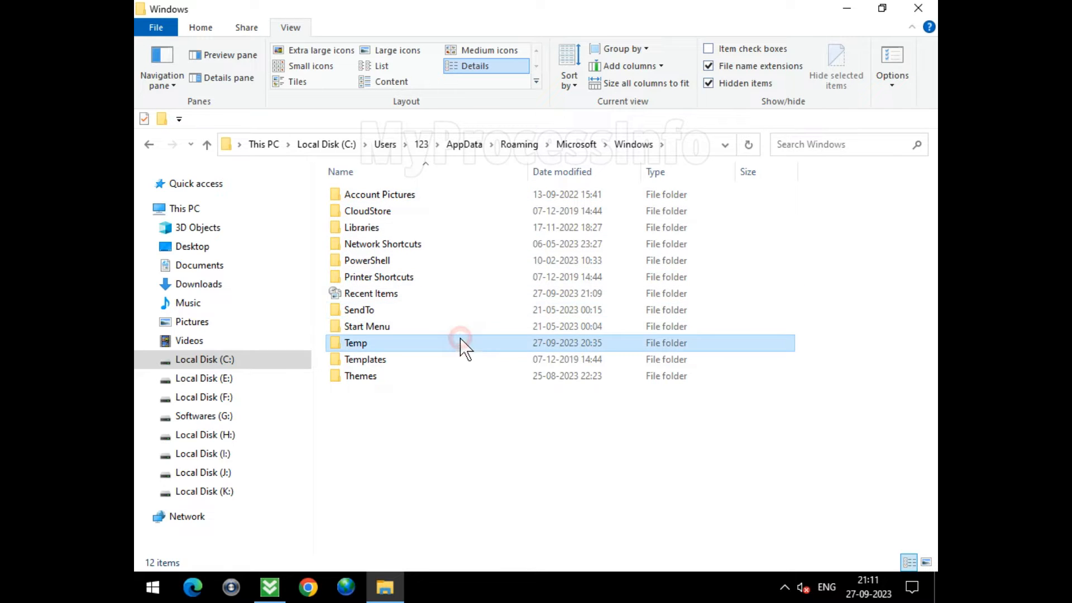
pyautogui.doubleClick(426, 348)
# - Delete svhost32.exe from the Temp folder
pyautogui.click(375, 200)
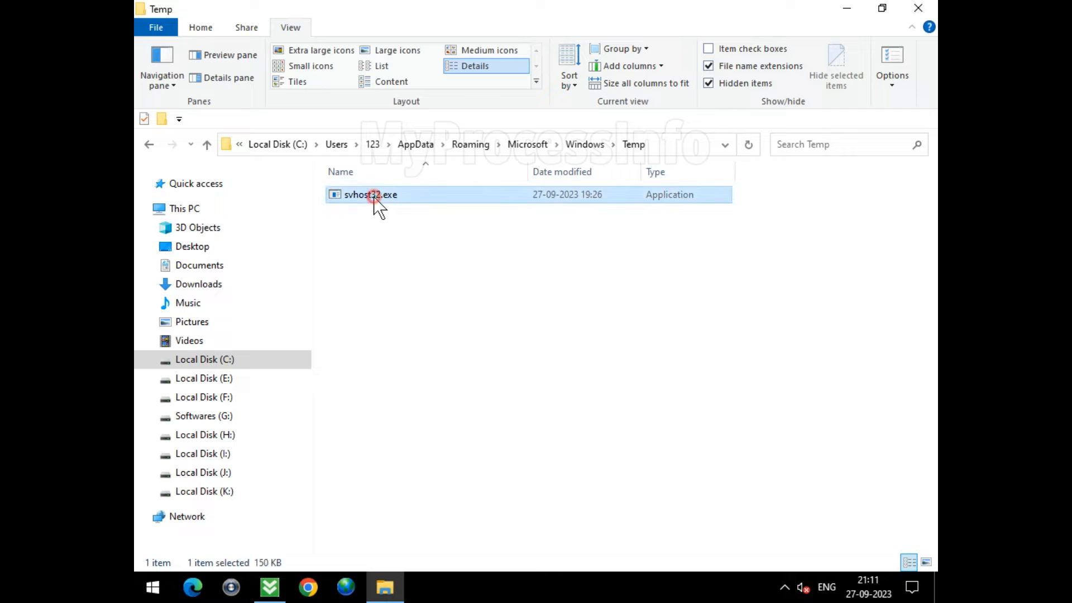
pyautogui.rightClick(400, 196)
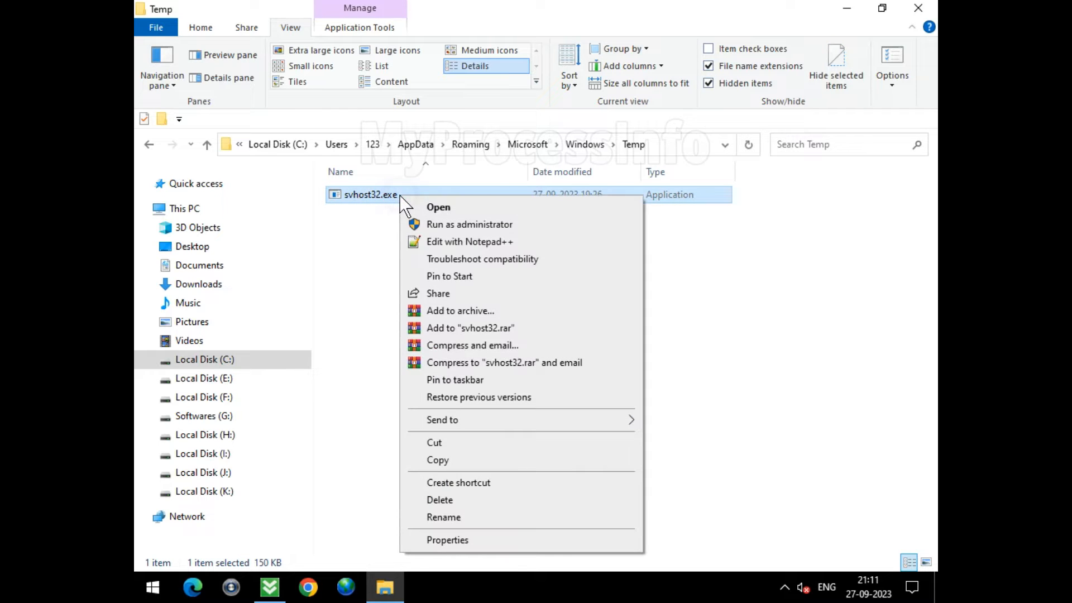
pyautogui.click(556, 500)
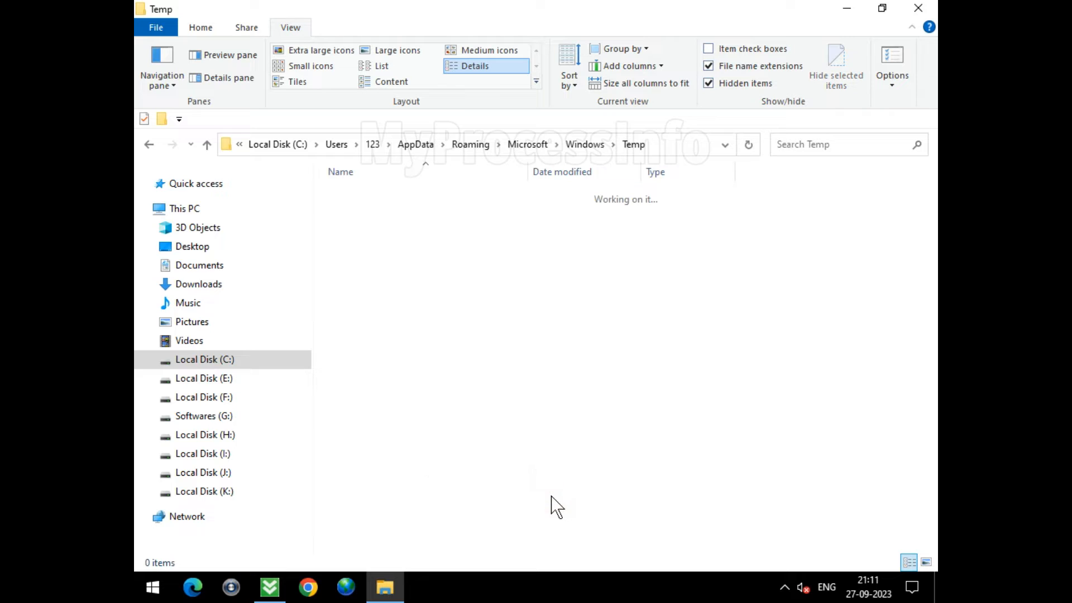
# - Delete the Temp folder itself from Roaming\Microsoft\Windows and close the window
pyautogui.click(581, 144)
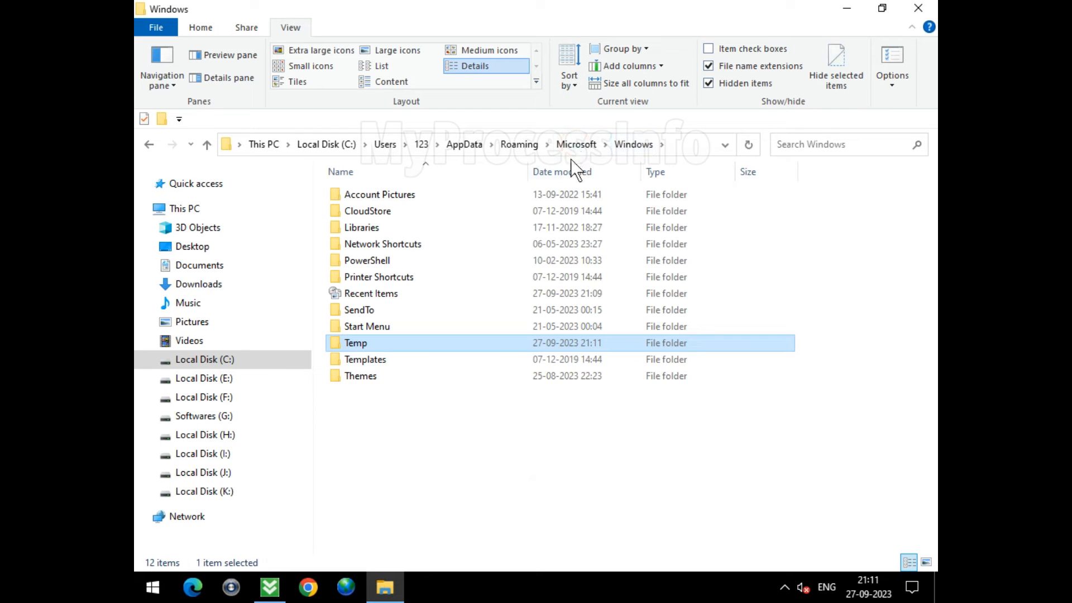
pyautogui.rightClick(381, 345)
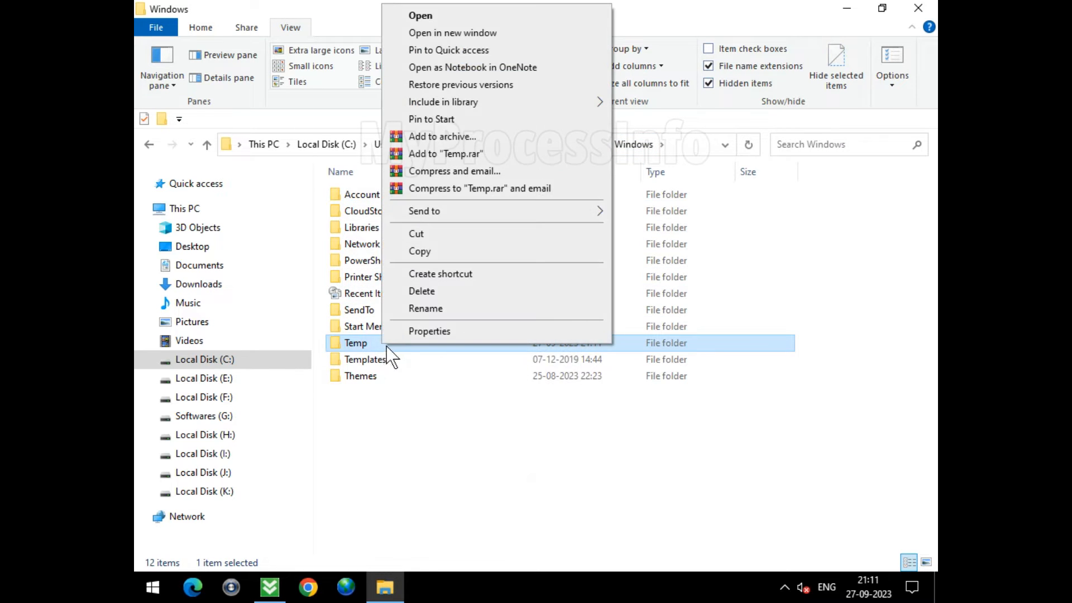
pyautogui.click(445, 293)
pyautogui.click(456, 410)
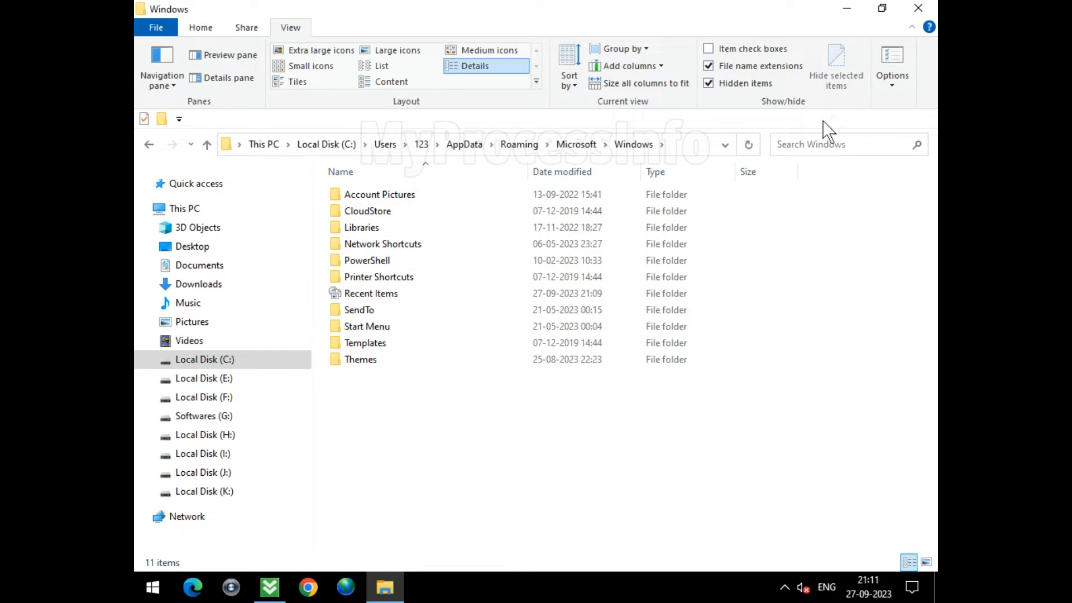
pyautogui.click(918, 9)
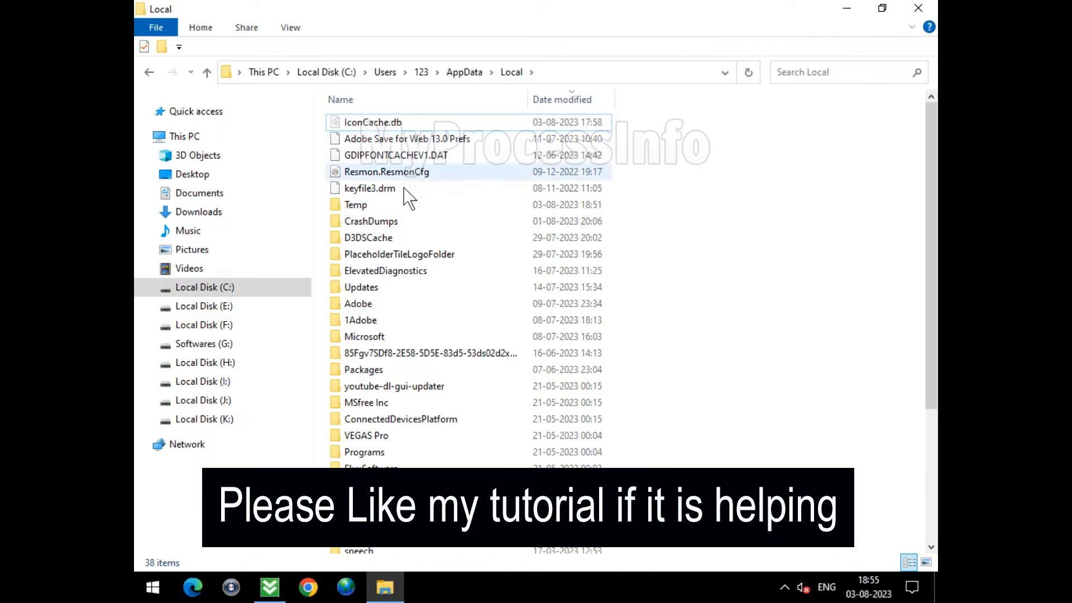
# - Open the Temp folder inside AppData\Local
pyautogui.click(477, 207)
pyautogui.doubleClick(478, 211)
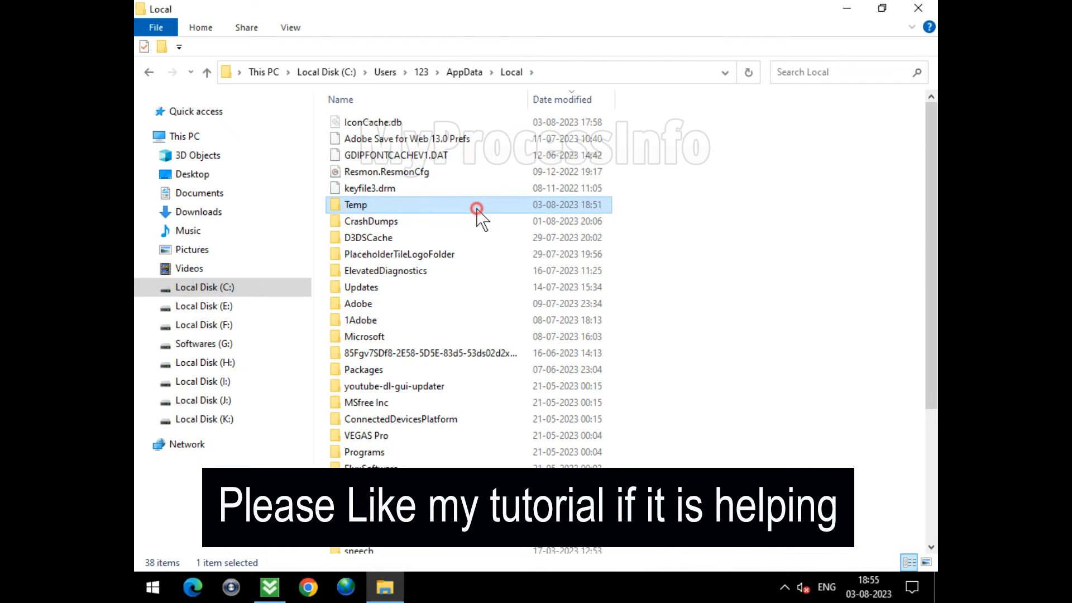
pyautogui.scroll(-2, 498, 279)
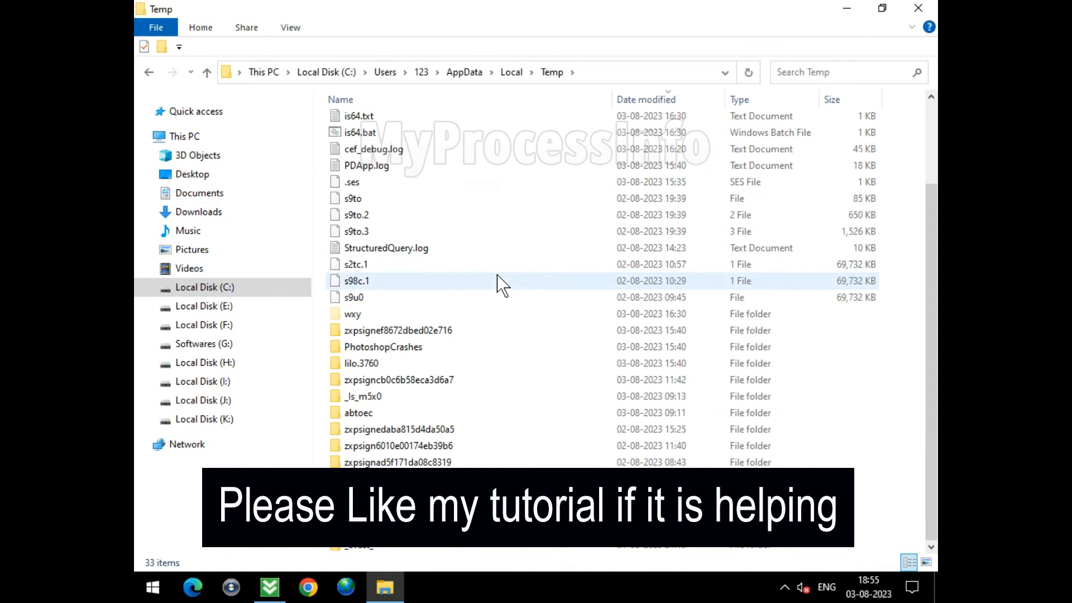
# - Check the contents of the _ls_m5x0 subfolder, and return to Temp to look over its files and folders
pyautogui.doubleClick(453, 396)
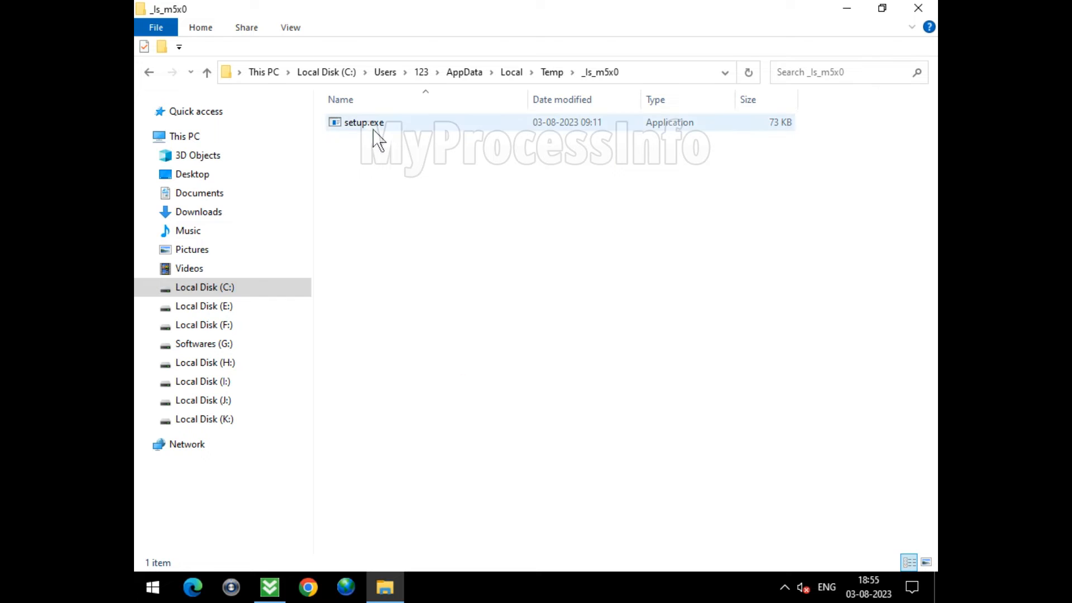
pyautogui.click(551, 72)
pyautogui.rightClick(530, 288)
pyautogui.click(530, 305)
pyautogui.scroll(-2, 529, 306)
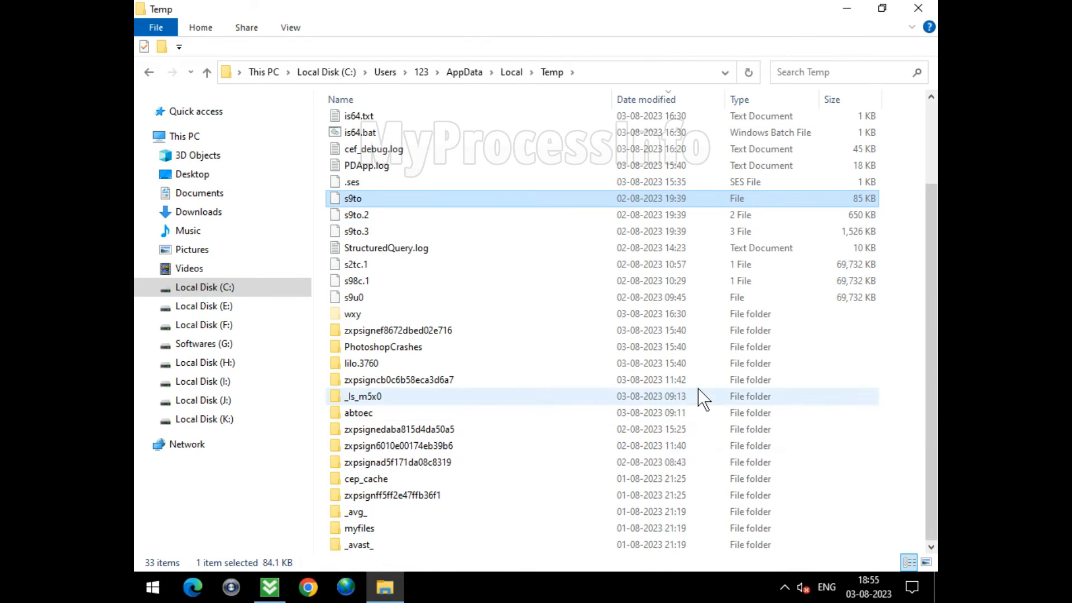
pyautogui.scroll(2, 552, 291)
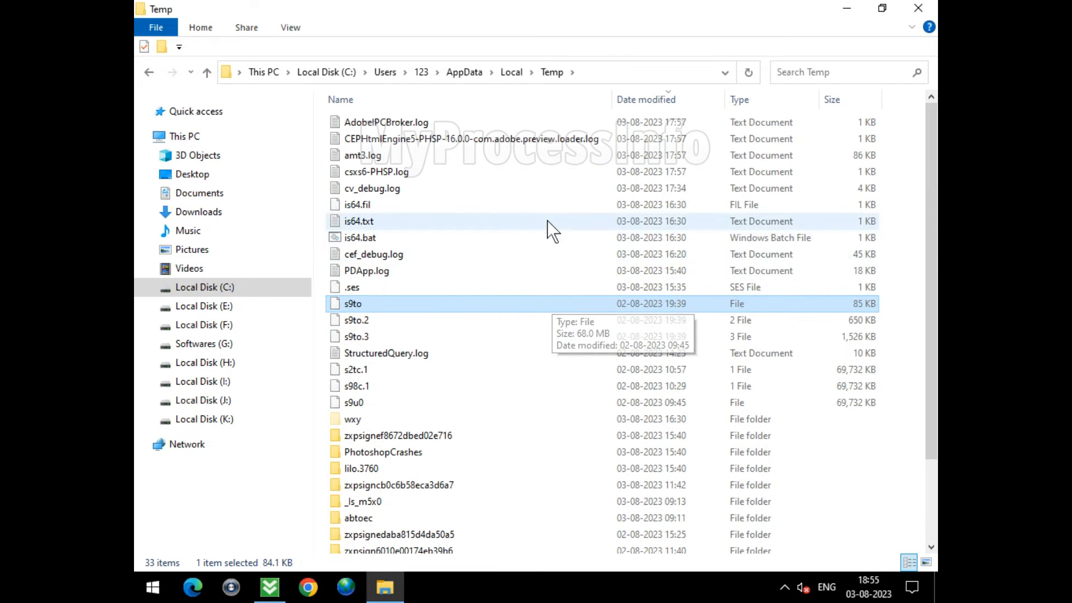
# - Select all files and folders in AppData\Local\Temp and delete them
pyautogui.click(547, 221)
pyautogui.hotkey('ctrl', 'a')
pyautogui.rightClick(531, 210)
pyautogui.click(608, 411)
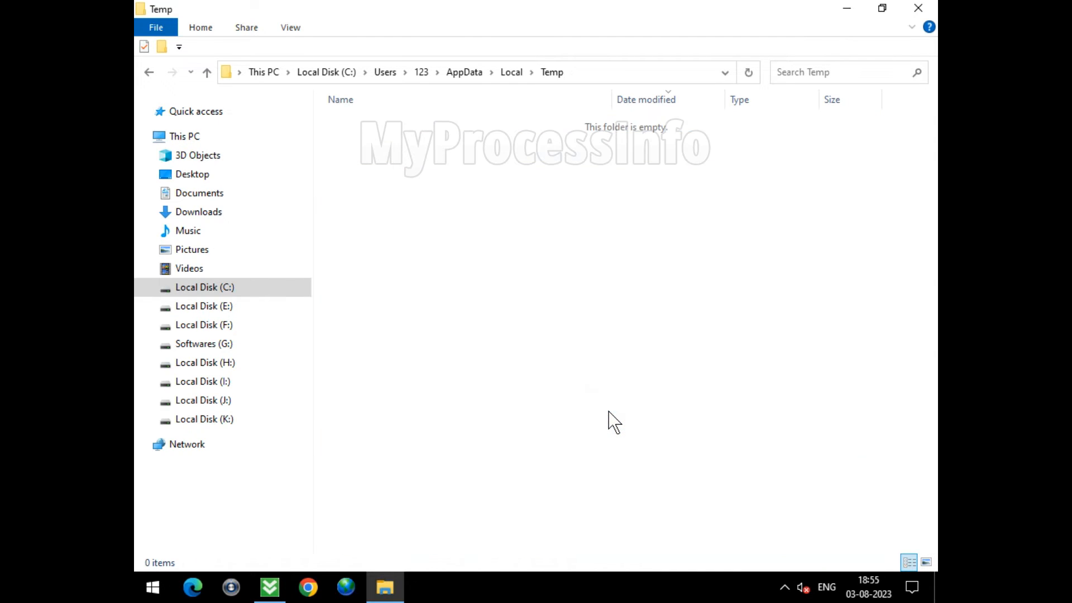
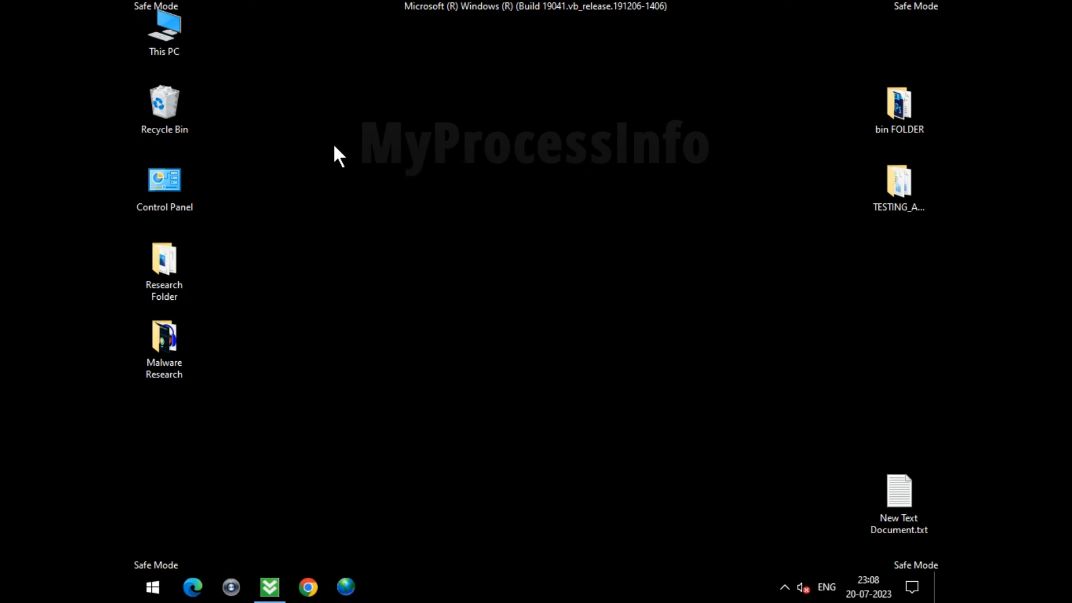
# - Open the ProgramData folder on Local Disk (C:) in a maximized File Explorer window
pyautogui.doubleClick(179, 23)
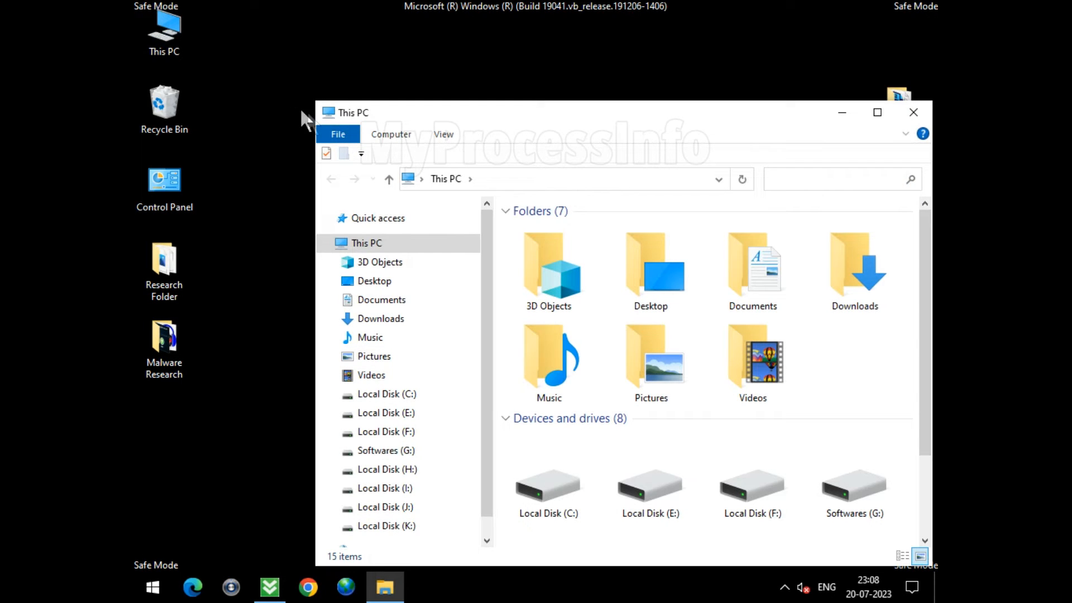
pyautogui.click(424, 393)
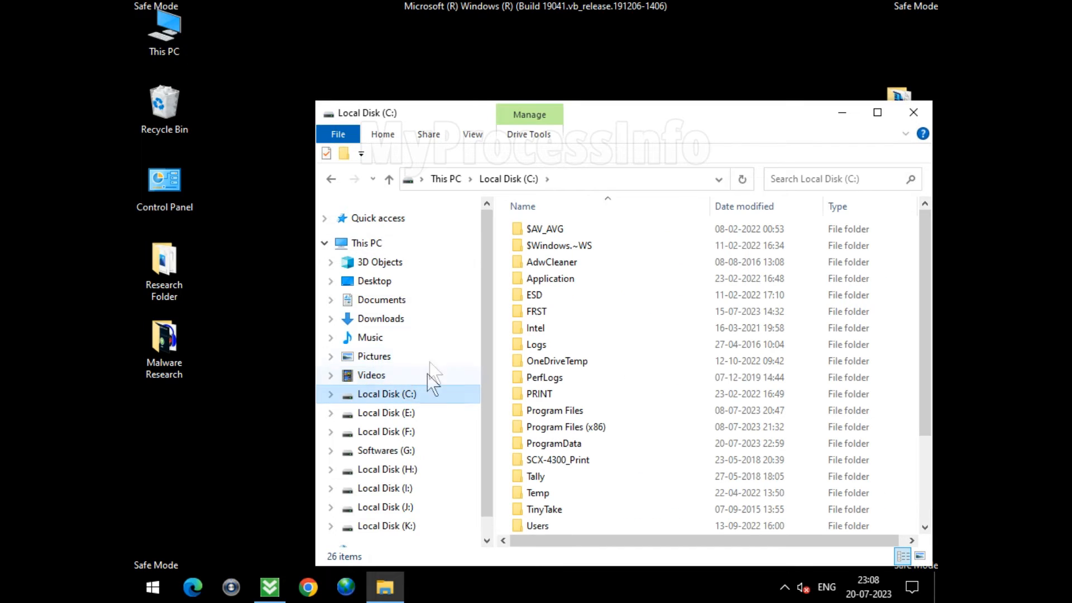
pyautogui.doubleClick(613, 119)
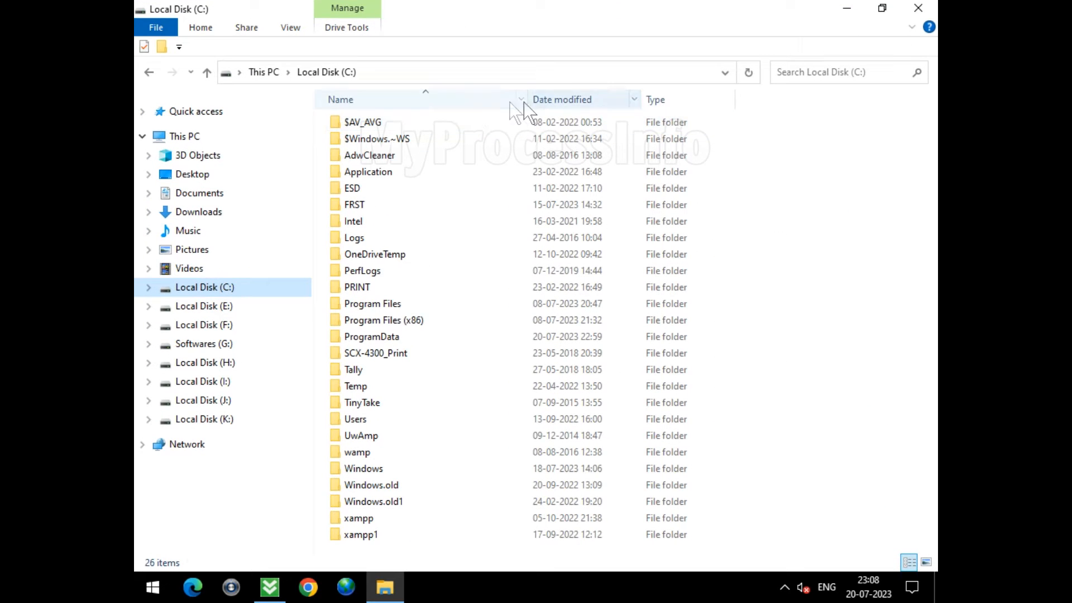
pyautogui.click(402, 337)
pyautogui.doubleClick(483, 341)
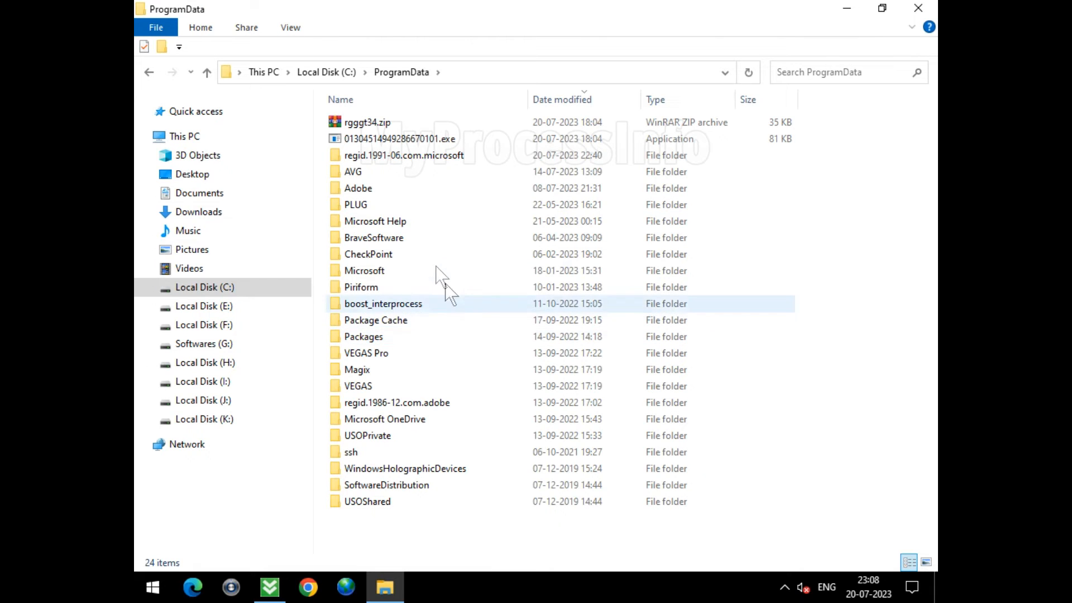
# - Open the Windows Defender folder inside ProgramData\Microsoft
pyautogui.click(412, 271)
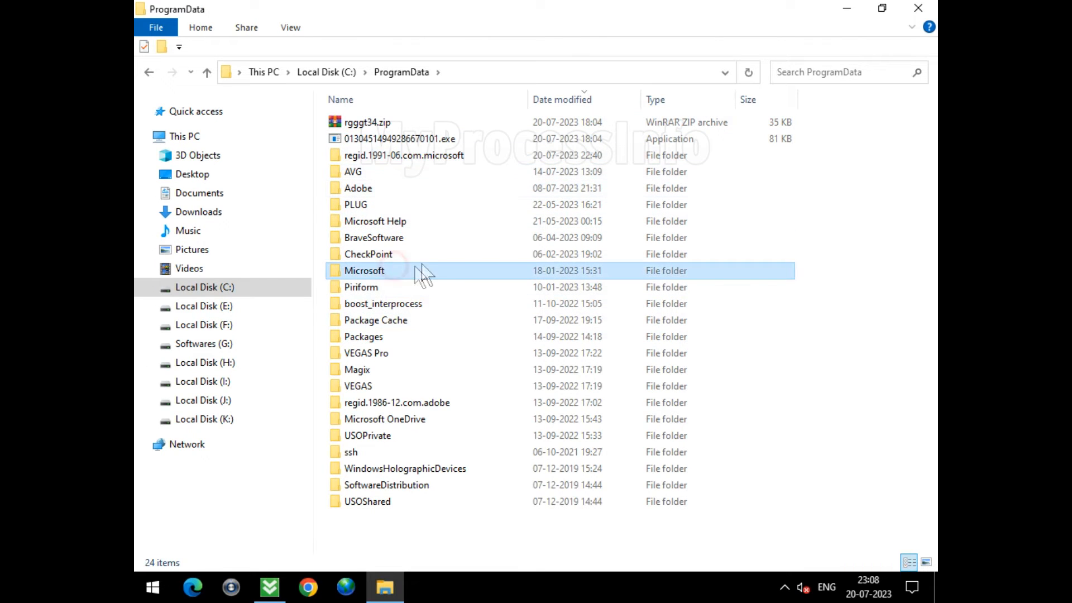
pyautogui.doubleClick(461, 263)
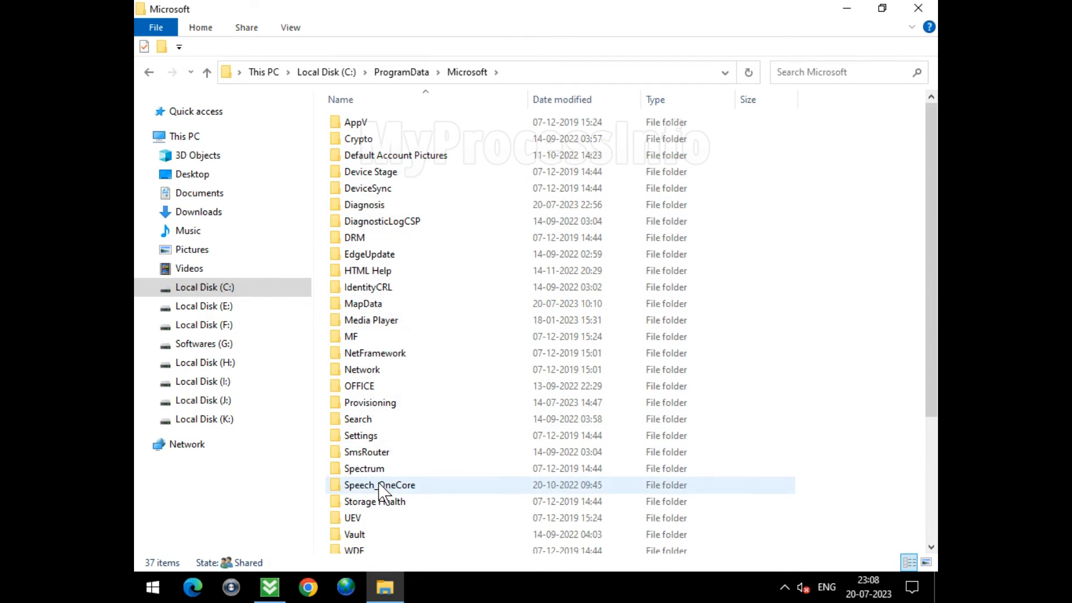
pyautogui.scroll(-2, 382, 493)
pyautogui.scroll(-1, 369, 491)
pyautogui.click(446, 445)
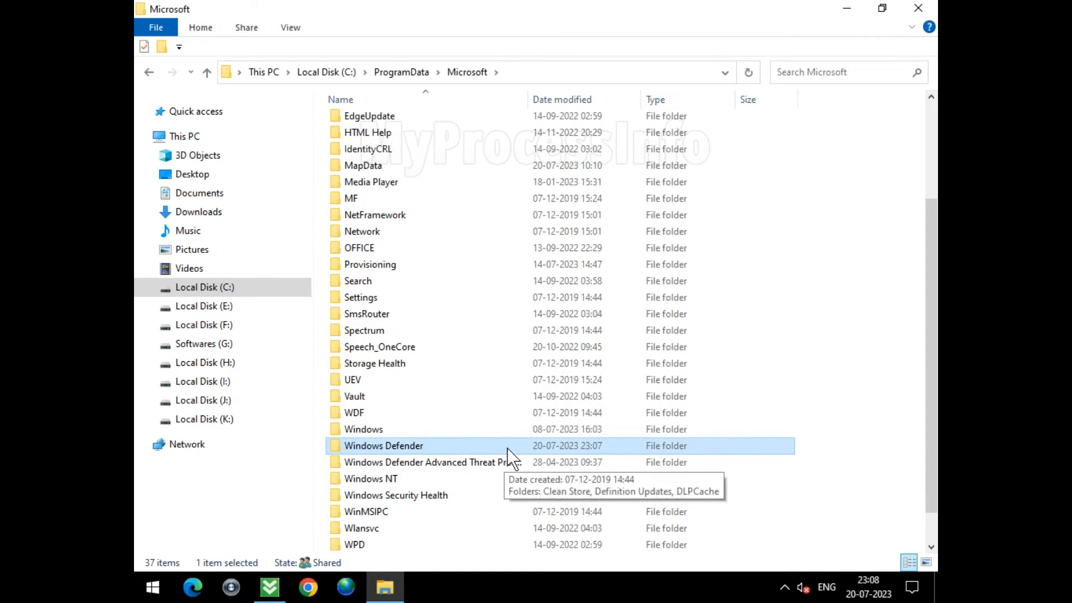
pyautogui.doubleClick(507, 448)
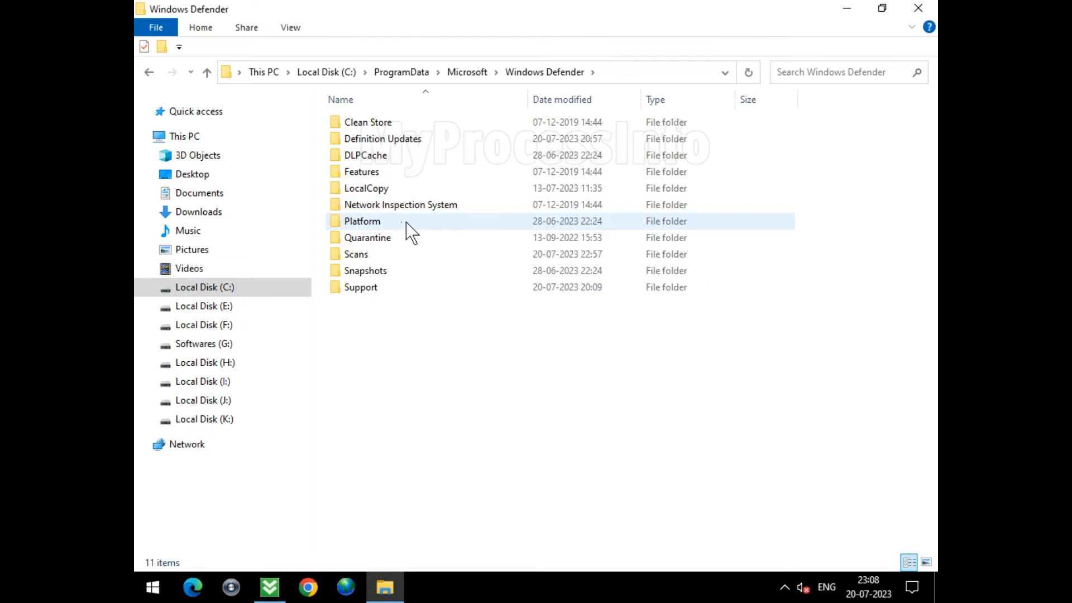
# - Delete the Quarantine folder from Windows Defender, and delete the Results folder from its Scans\History subfolder
pyautogui.click(389, 241)
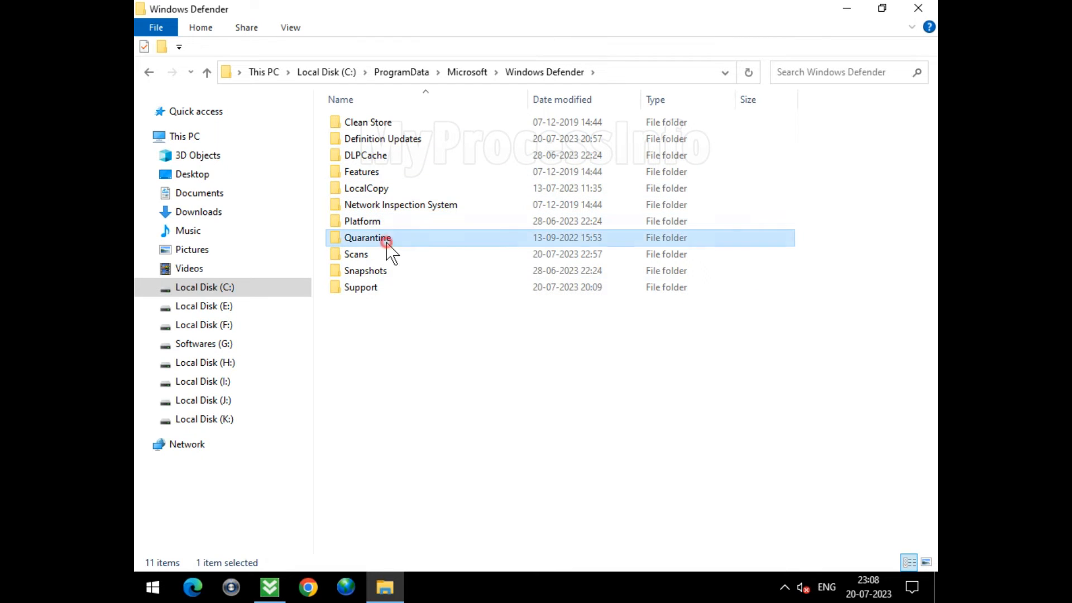
pyautogui.rightClick(454, 250)
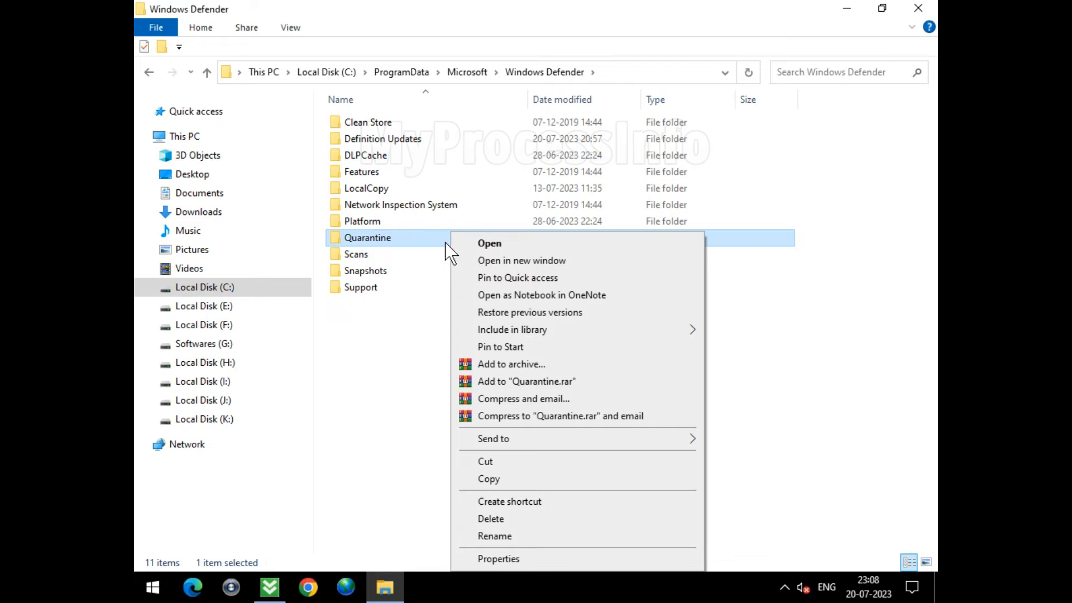
pyautogui.click(505, 519)
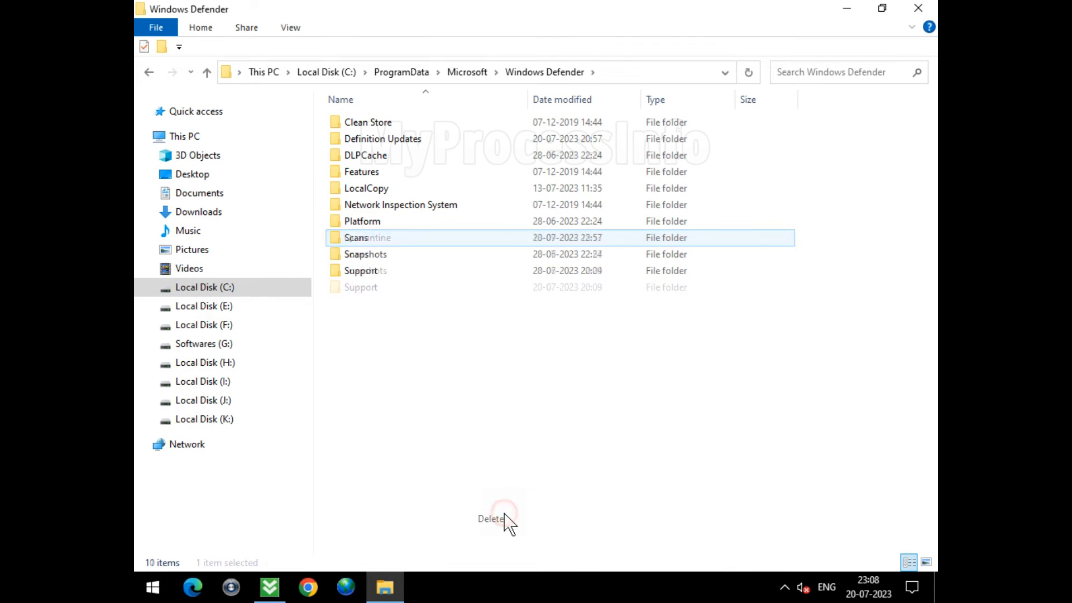
pyautogui.doubleClick(405, 239)
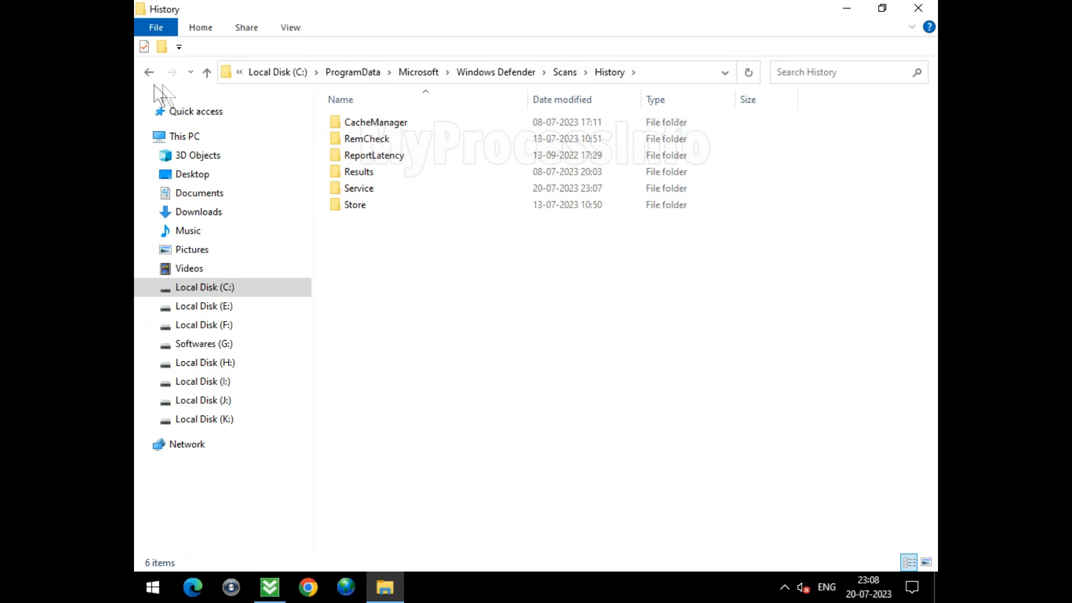
pyautogui.rightClick(391, 173)
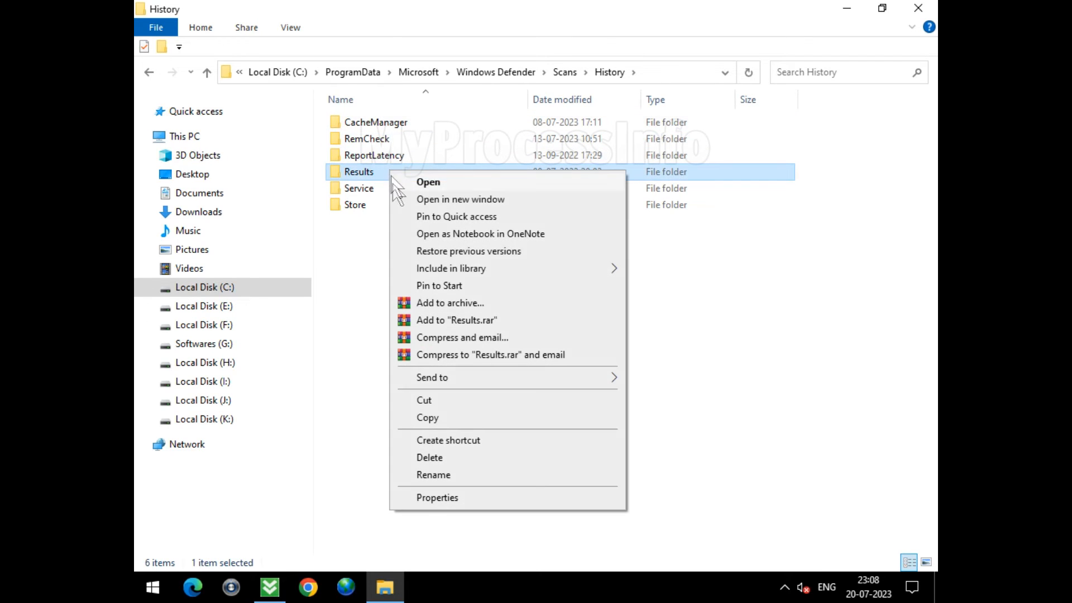
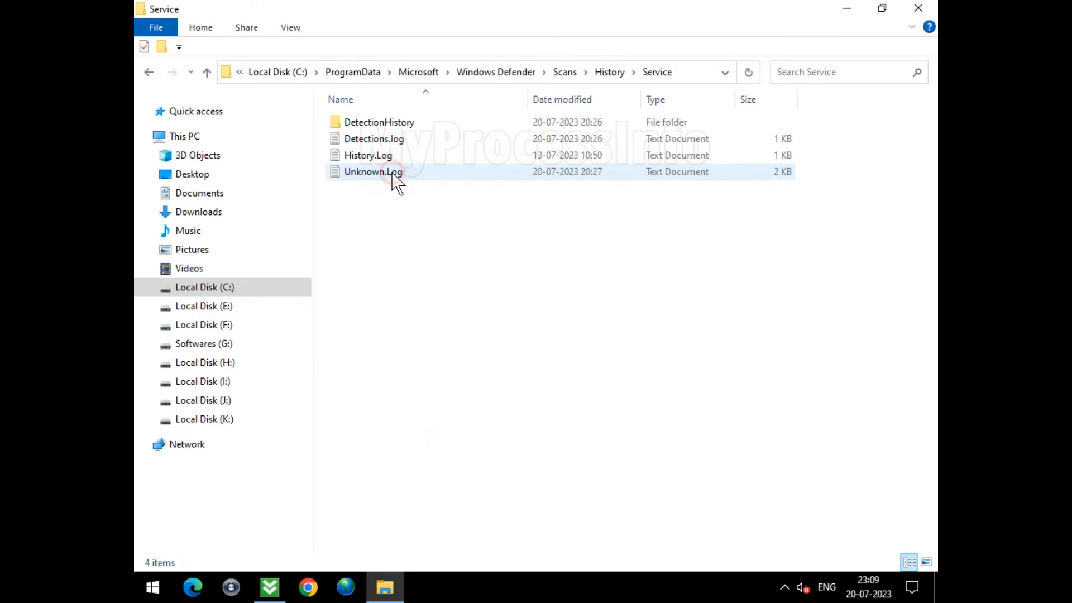
# - Delete the DetectionHistory folder and all log files from Windows Defender\Scans\History\Service, and close the window
pyautogui.moveTo(472, 244); pyautogui.dragTo(374, 108)
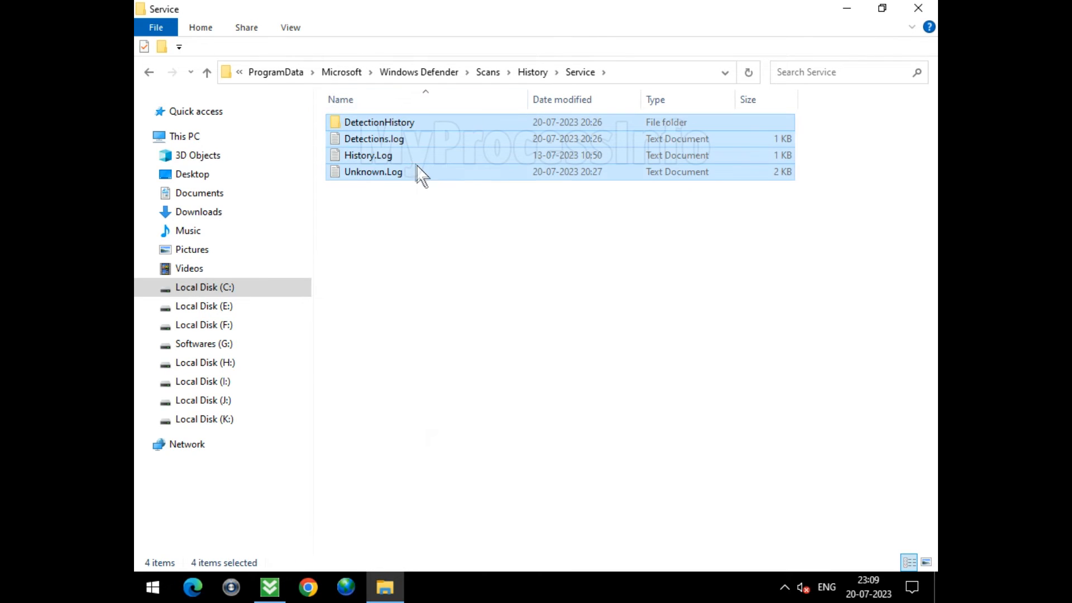
pyautogui.rightClick(419, 174)
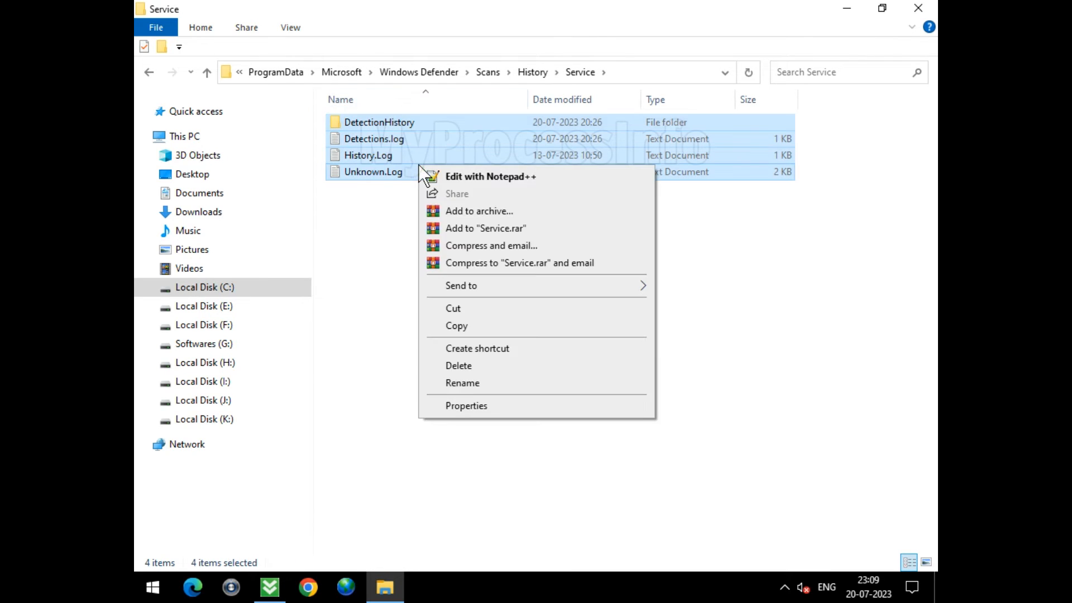
pyautogui.click(501, 378)
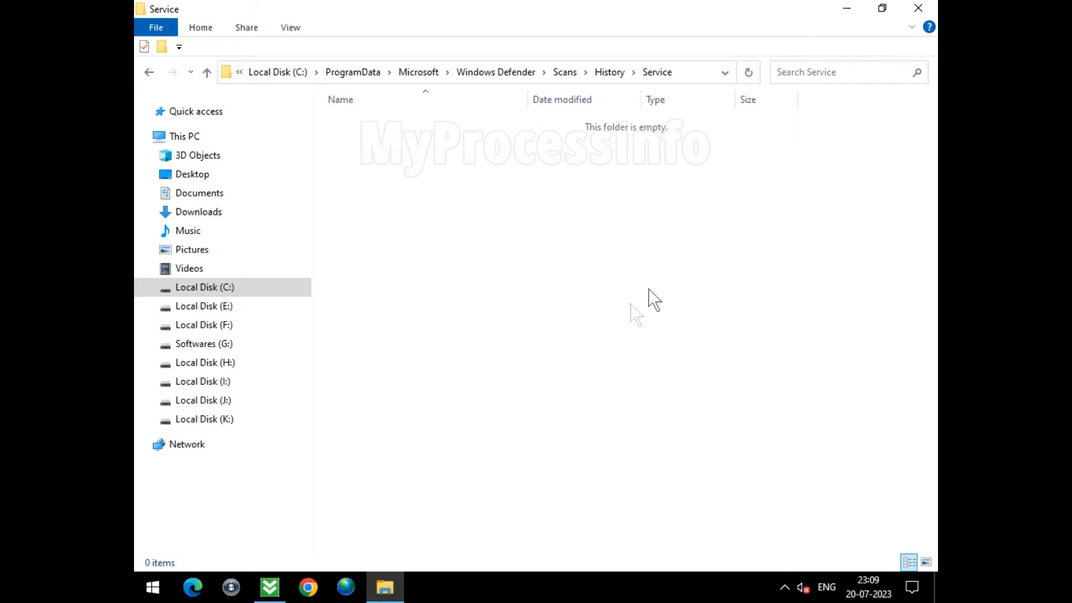
pyautogui.click(923, 11)
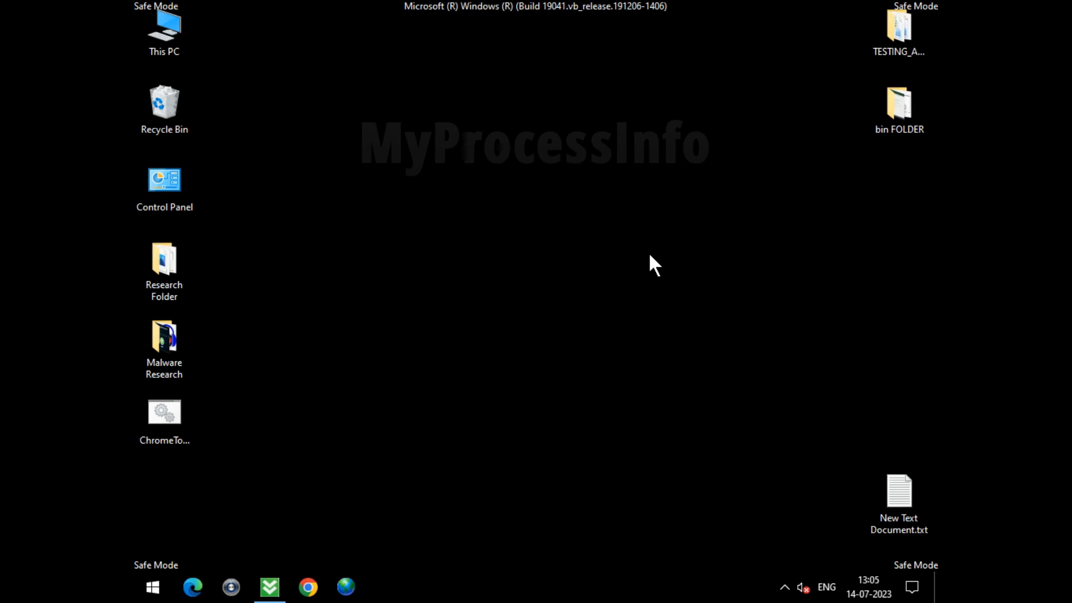
# - Launch System Configuration by running msconfig
pyautogui.press('super+r')
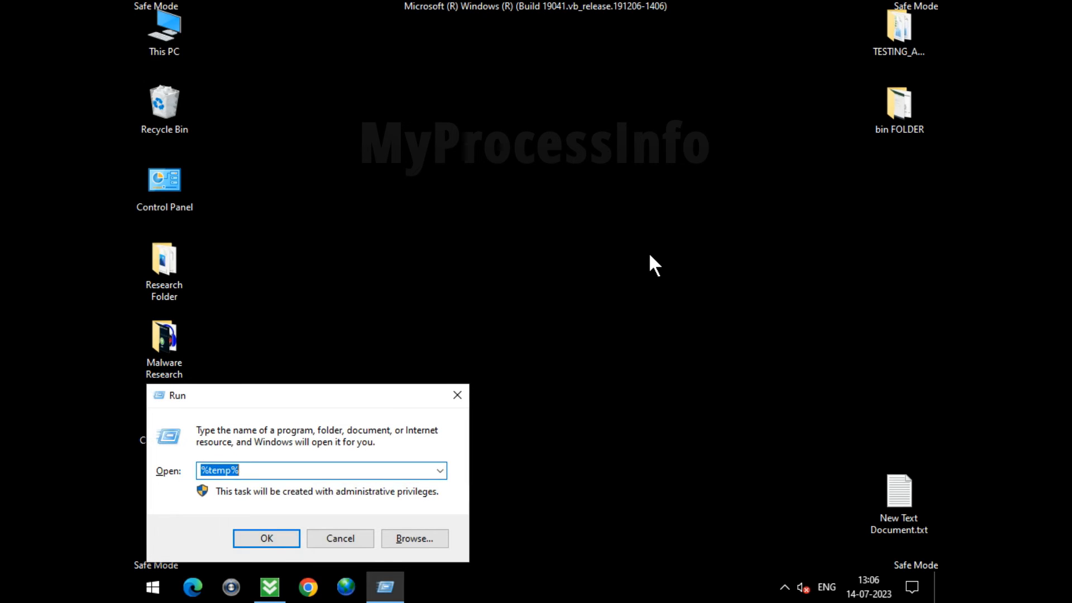
pyautogui.write('MS')
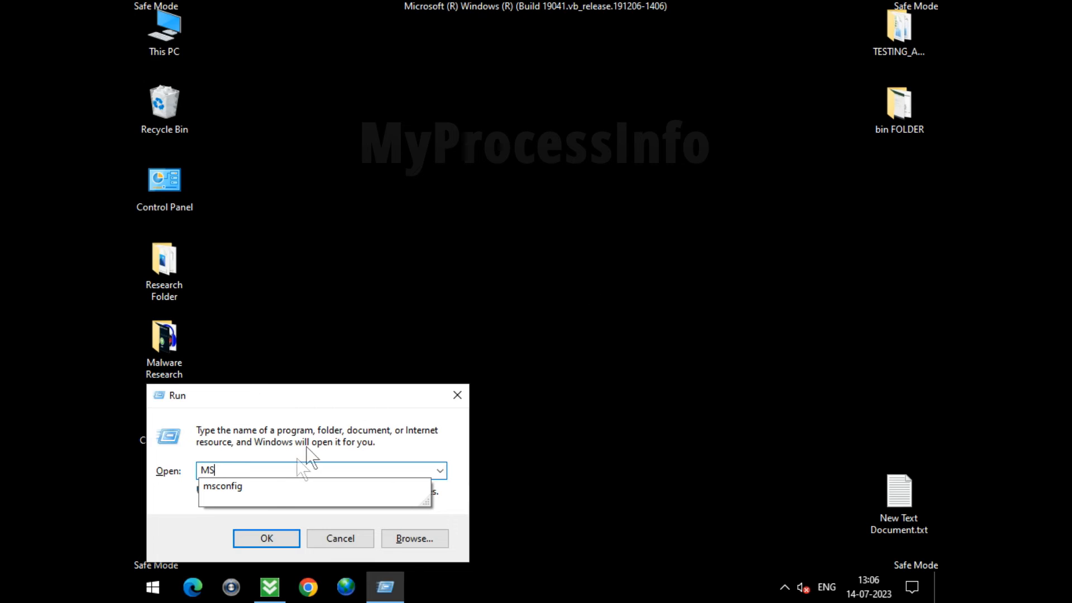
pyautogui.click(274, 487)
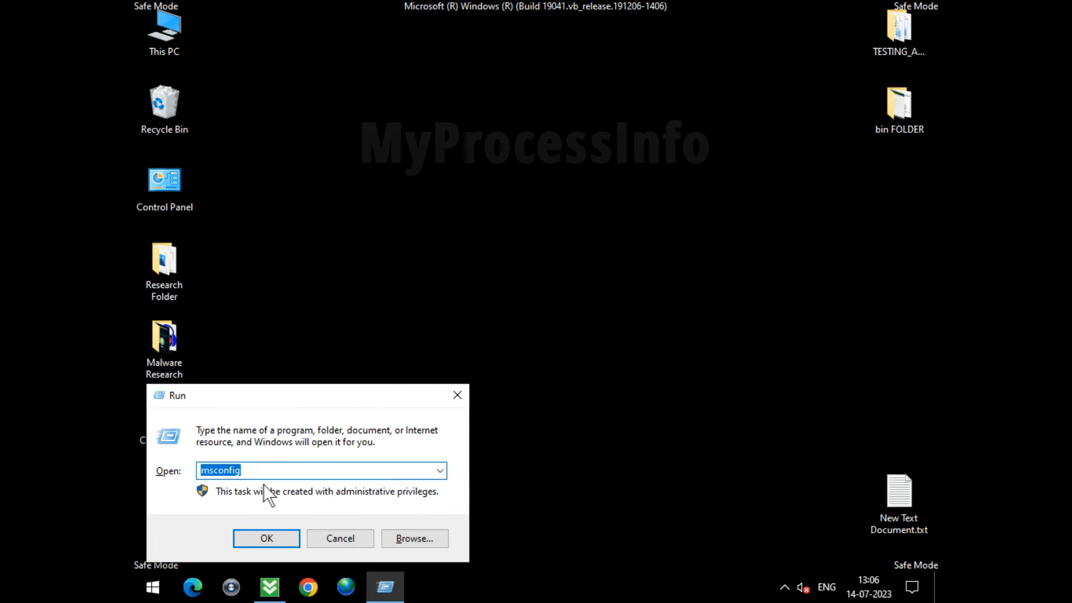
pyautogui.click(274, 536)
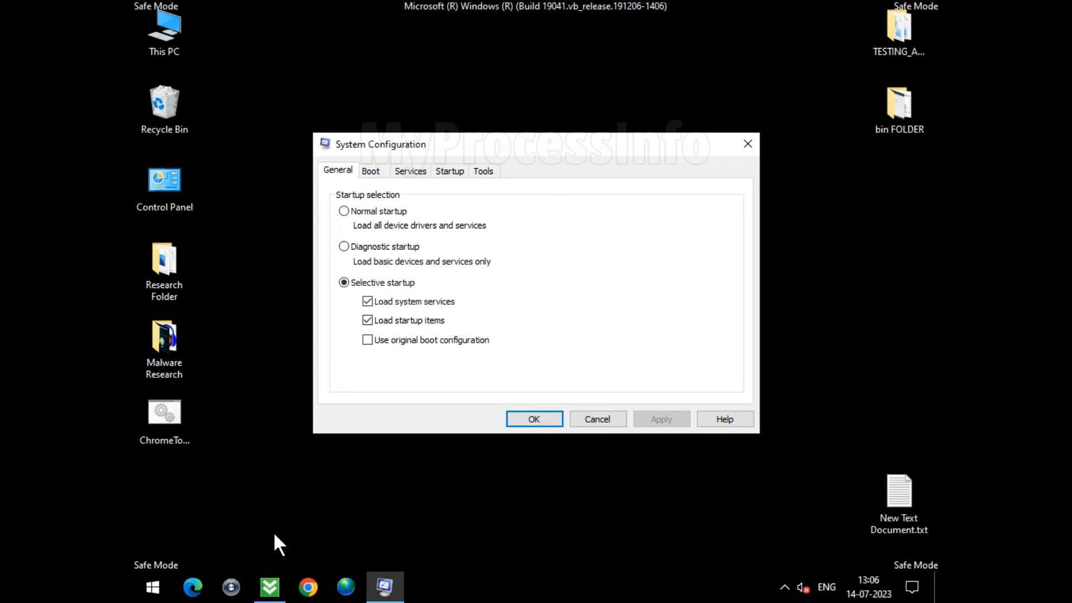
# - Apply Normal startup as the startup selection and restart the computer
pyautogui.click(344, 212)
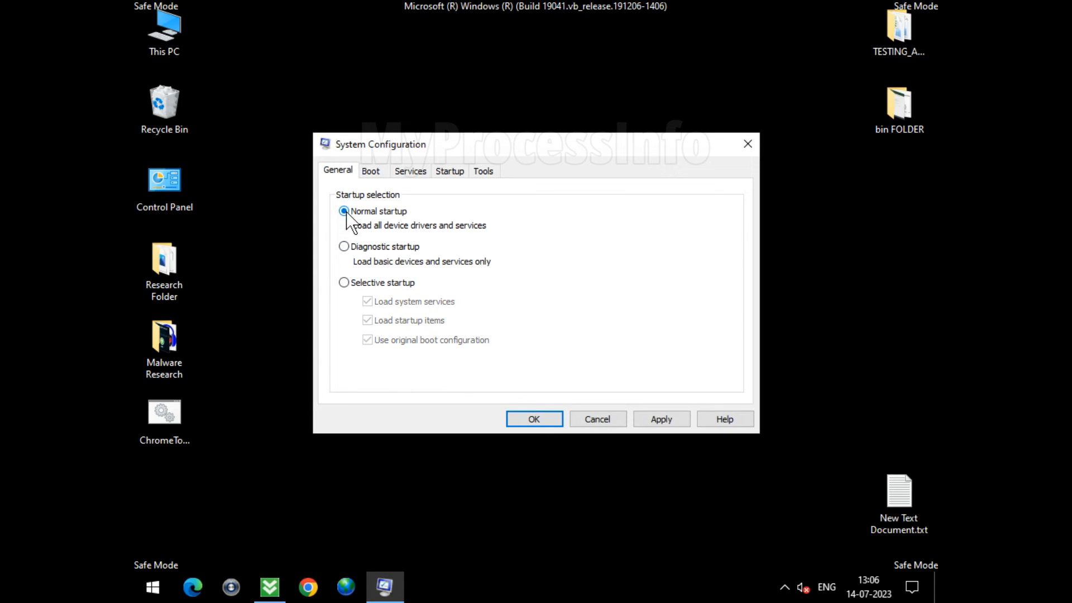
pyautogui.click(677, 419)
pyautogui.click(535, 420)
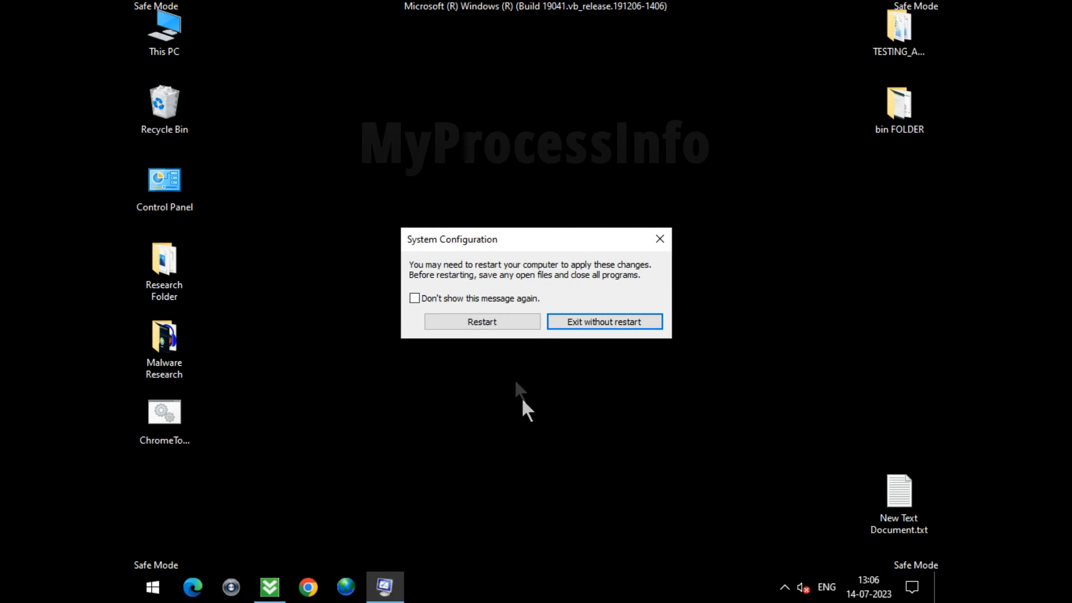
pyautogui.click(484, 323)
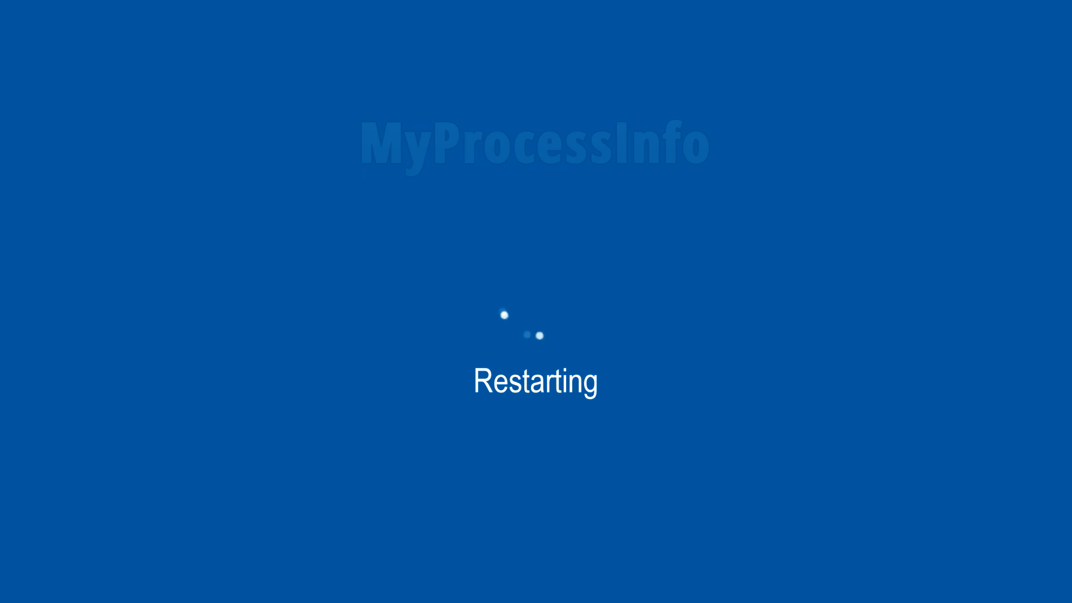